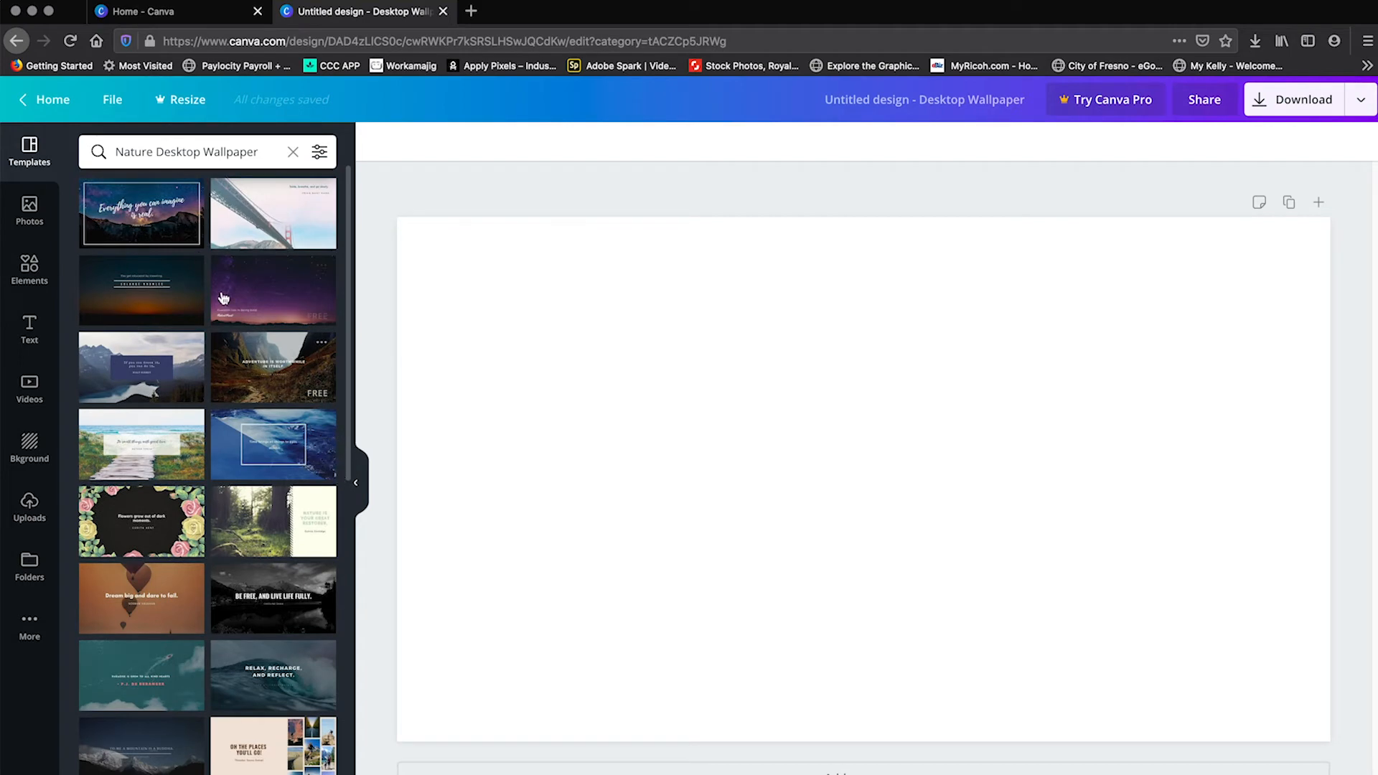
- Apply the starry mountain "Everything you can imagine is real" template and replace its quote with "Welcome"
click(153, 208)
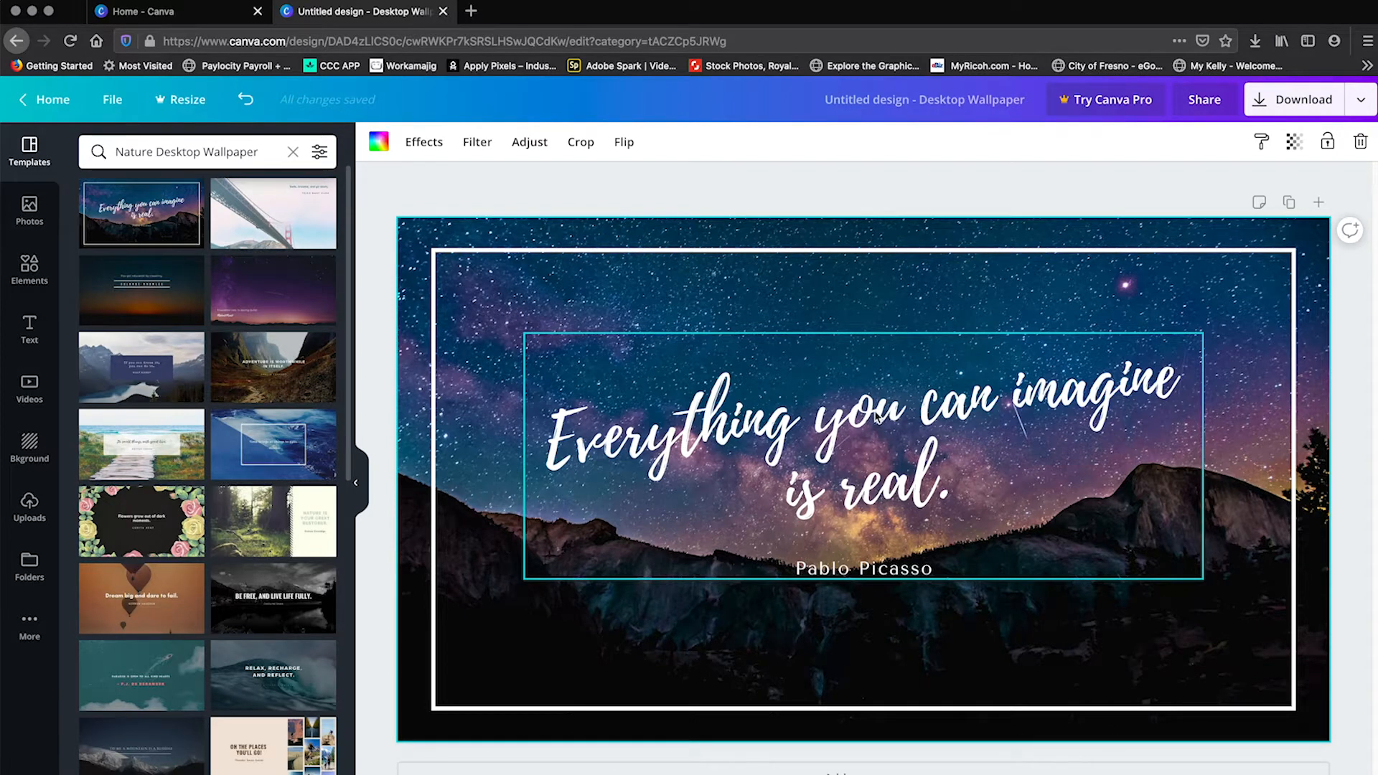
click(876, 416)
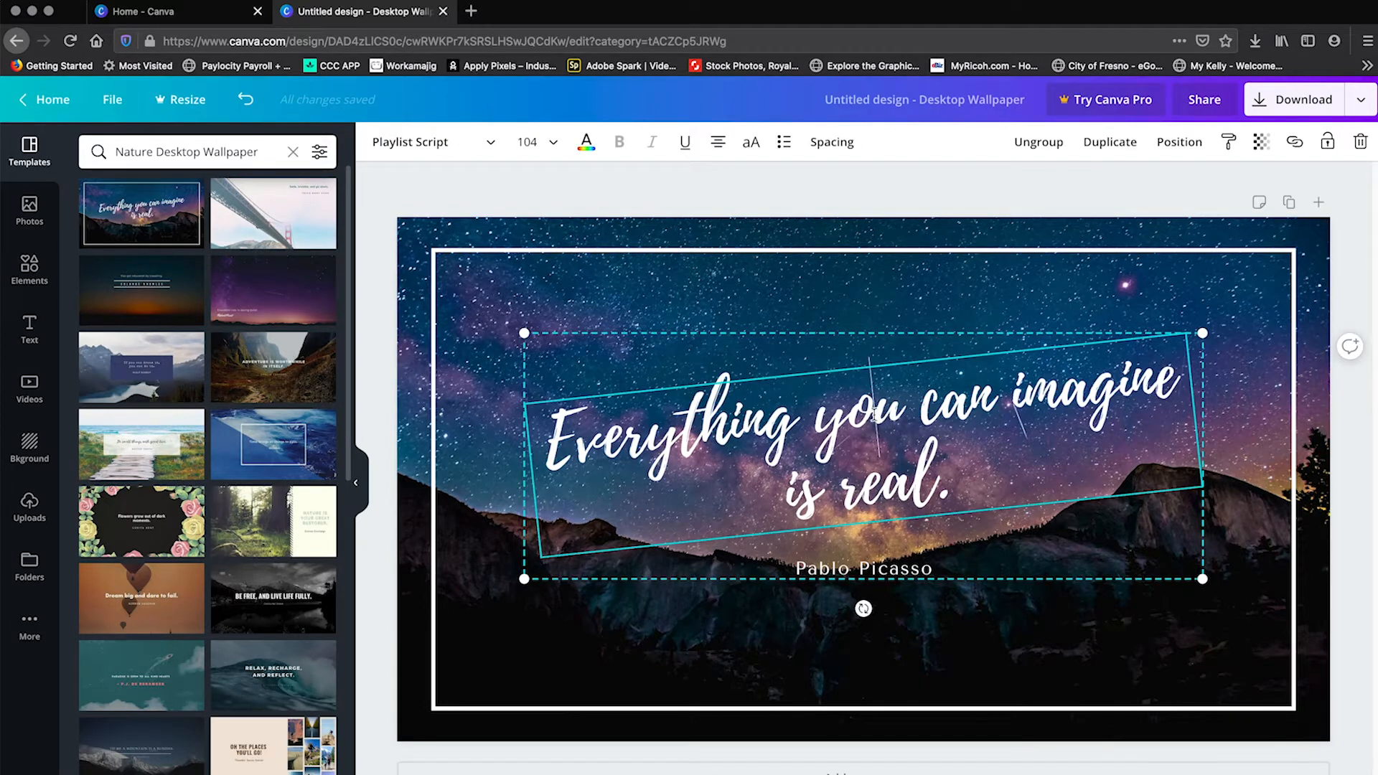
double_click(935, 457)
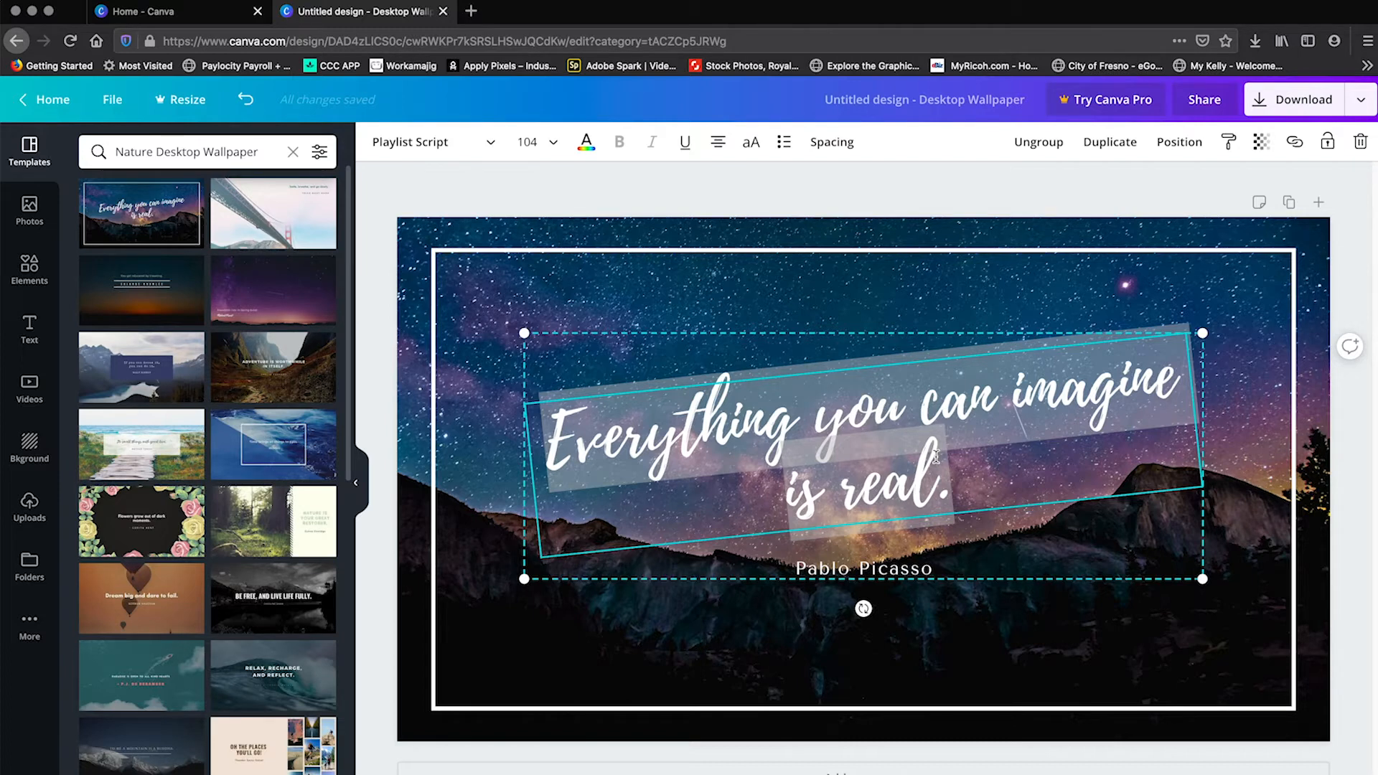
text(Welc)
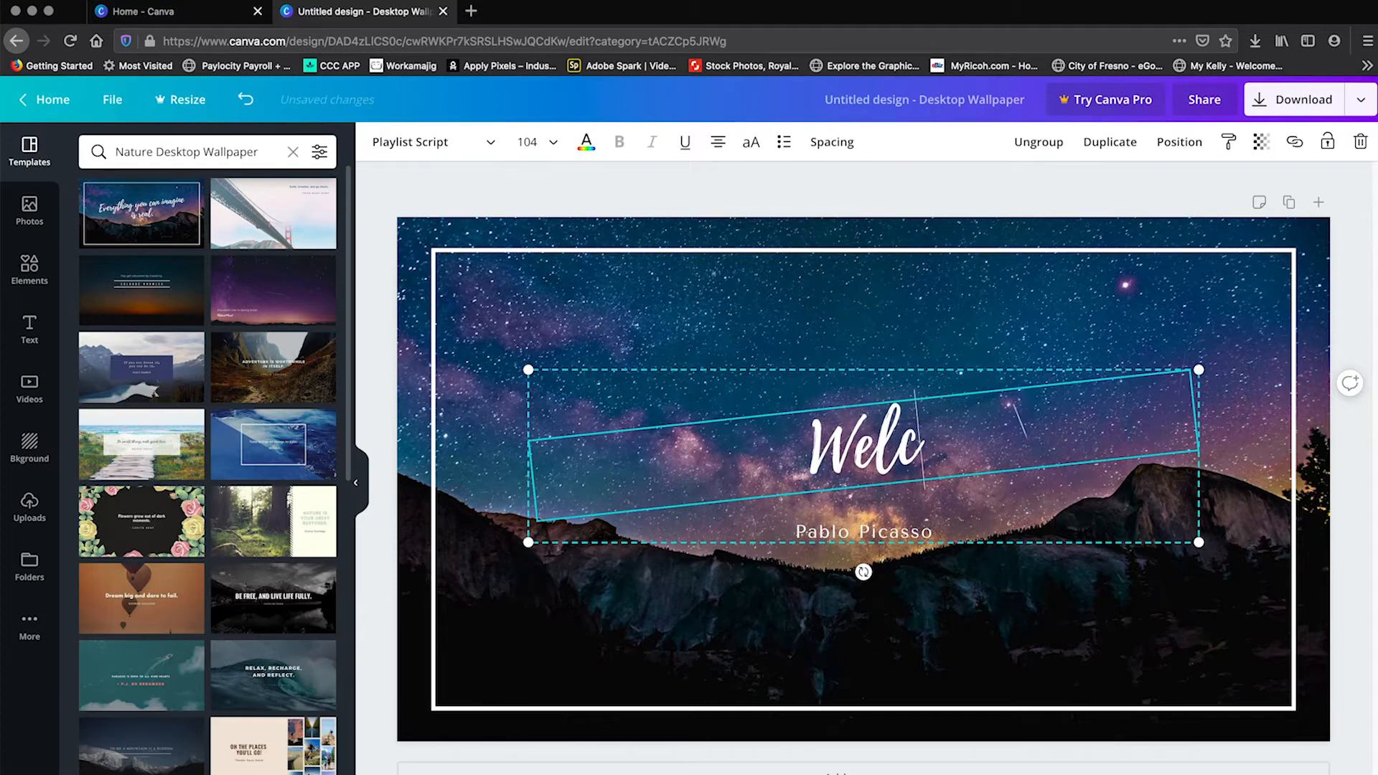
text(ome)
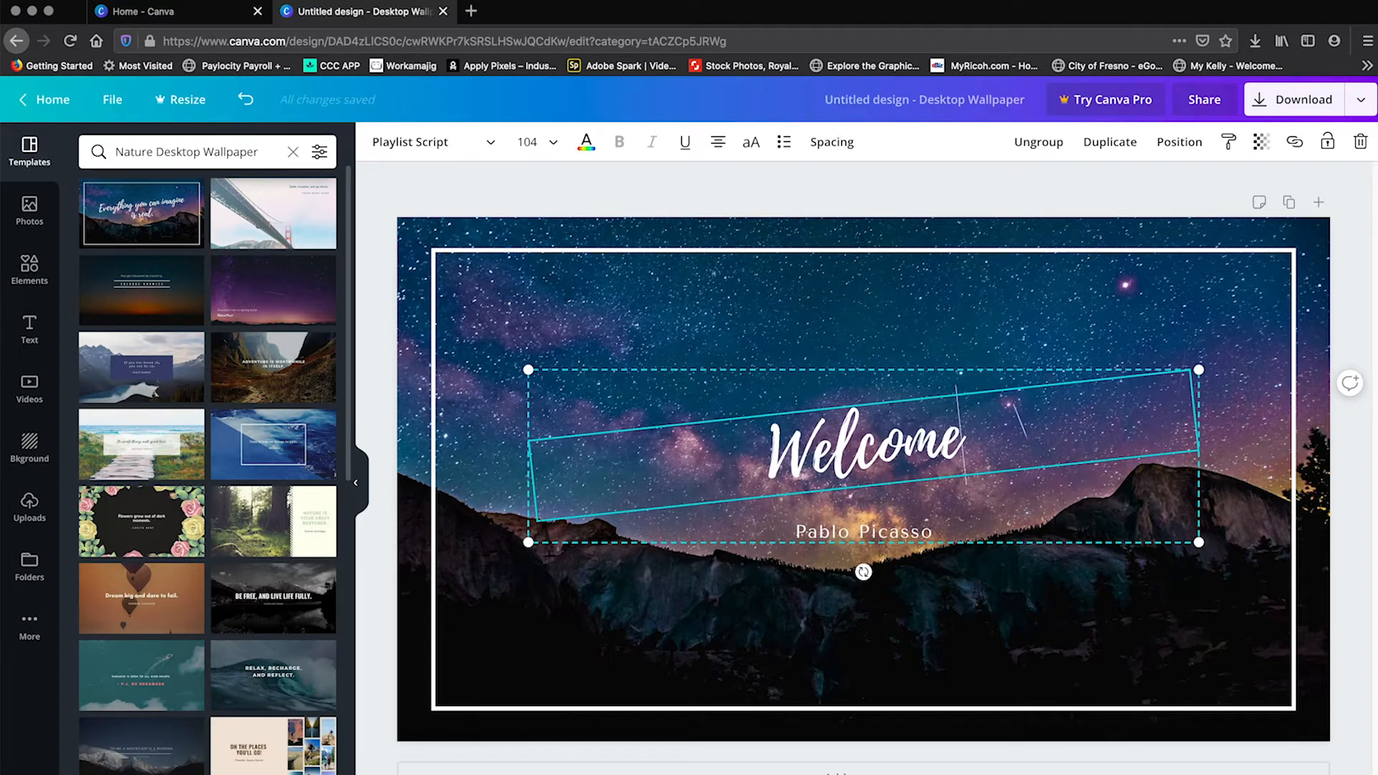
- Set the font size of the whole "Welcome" heading to 144
key(ctrl+a)
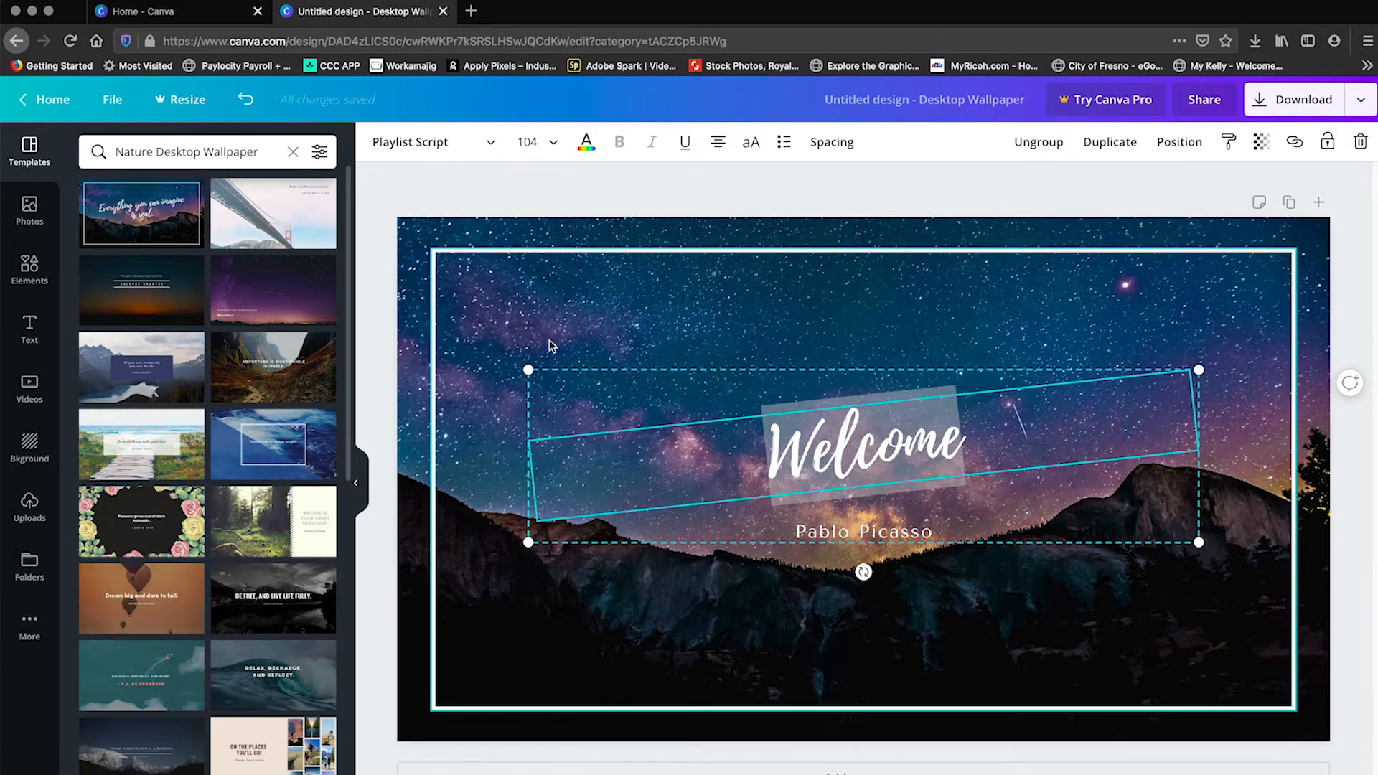
click(554, 146)
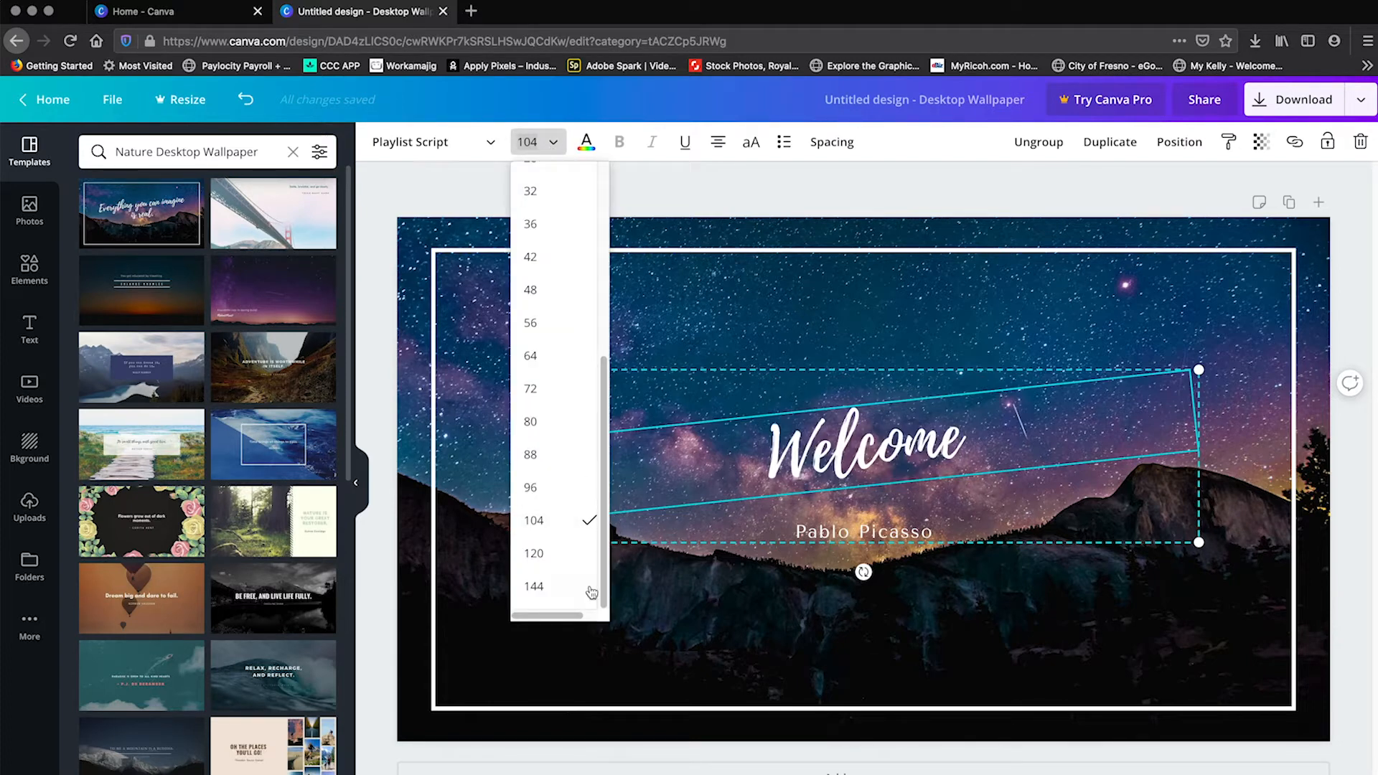
click(539, 587)
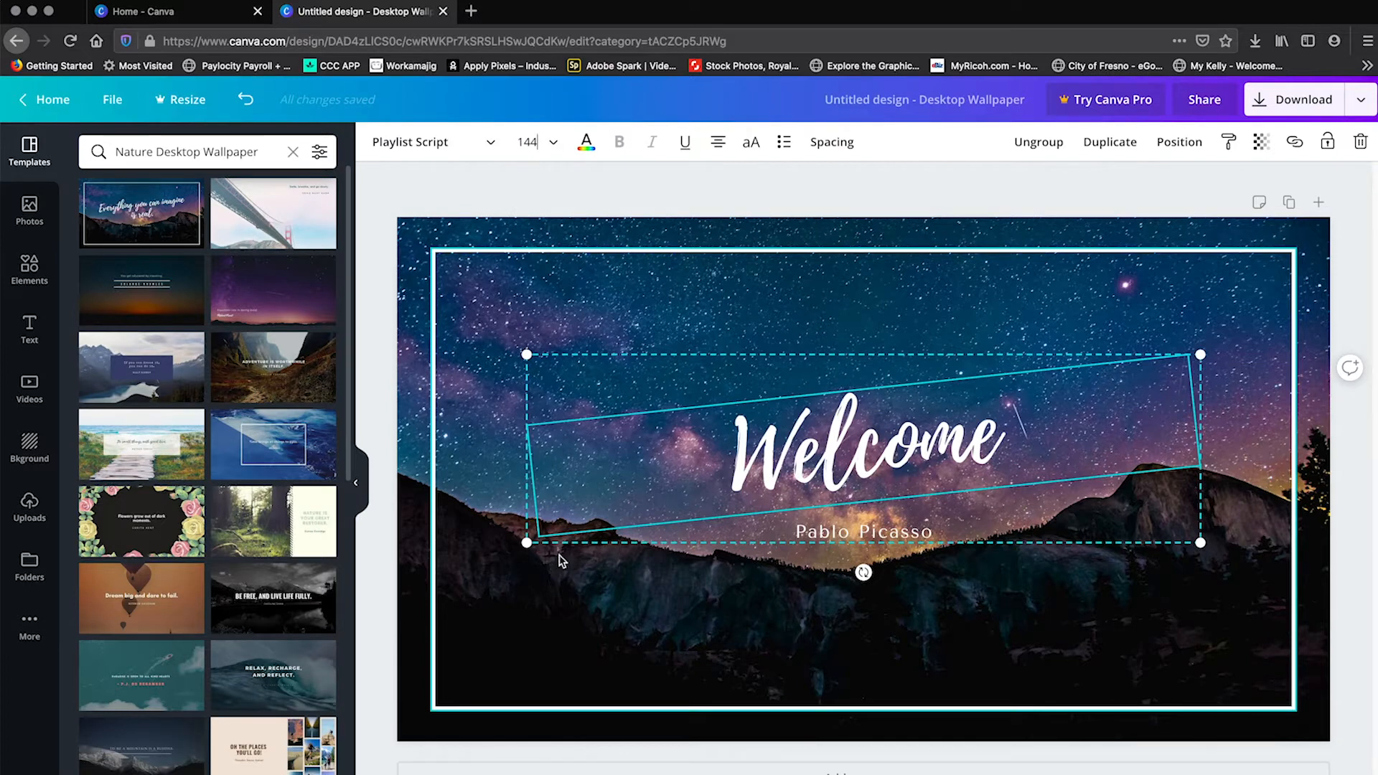
- Enlarge the "Welcome" heading further, in single-point increments, to font size 233
click(851, 452)
double_click(848, 448)
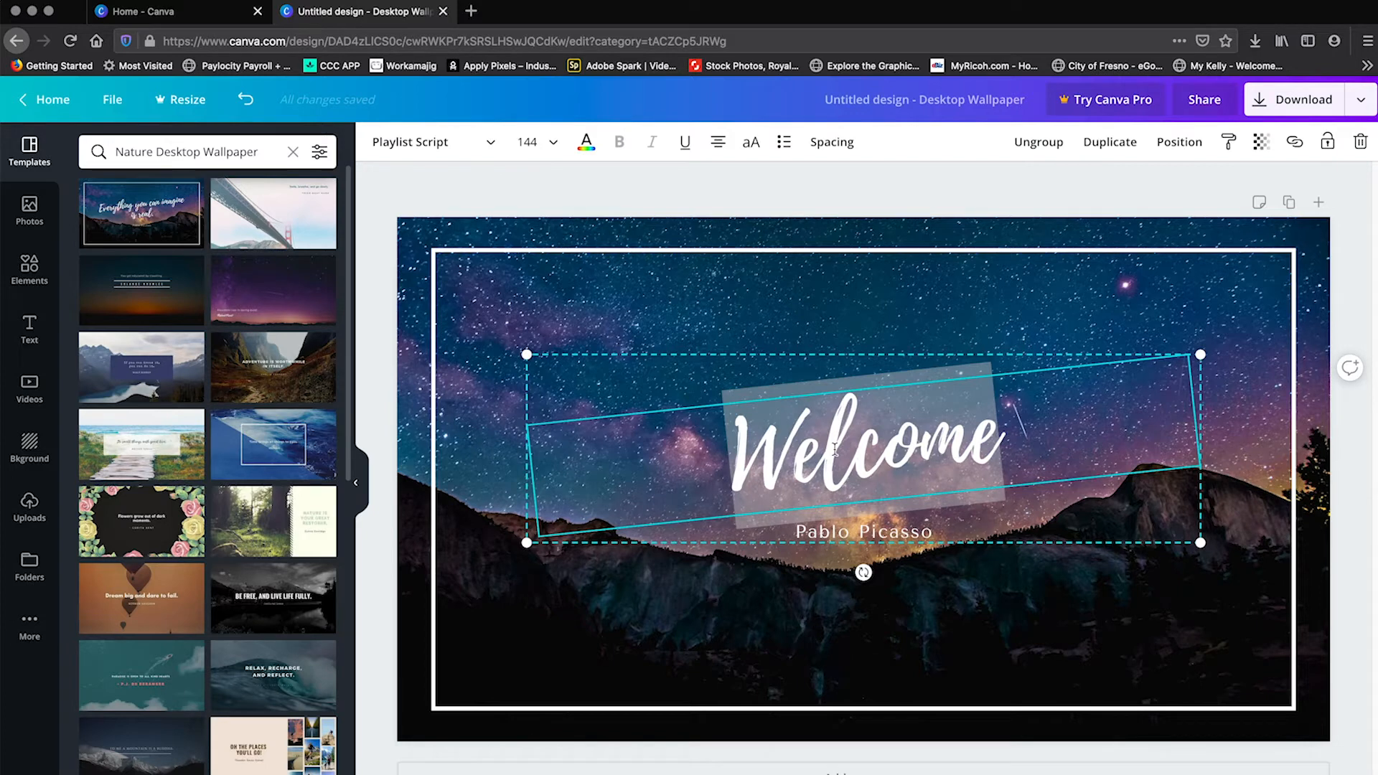
key(super+shift+period)
key(super+shift+period)
key(super+shift+period)
key(super+shift+period)
key(super+shift+period)
key(super+shift+period)
key(super+shift+period)
key(super+shift+period)
key(super+shift+period)
key(super+shift+period)
key(super+shift+period)
key(super+shift+period)
key(super+shift+period)
key(super+shift+period)
key(super+shift+period)
key(super+shift+period)
key(super+shift+period)
key(super+shift+period)
key(super+shift+period)
key(super+shift+period)
key(super+shift+period)
key(super+shift+period)
key(super+shift+period)
key(super+shift+period)
key(super+shift+period)
key(super+shift+period)
key(super+shift+period)
key(super+shift+period)
key(super+shift+period)
key(super+shift+period)
key(super+shift+period)
key(super+shift+period)
key(super+shift+period)
key(super+shift+period)
key(super+shift+period)
key(super+shift+period)
key(super+shift+period)
key(super+shift+period)
key(super+shift+period)
key(super+shift+period)
key(super+shift+period)
key(super+shift+period)
key(super+shift+period)
key(super+shift+period)
key(super+shift+period)
key(super+shift+period)
key(super+shift+period)
key(super+shift+period)
key(super+shift+period)
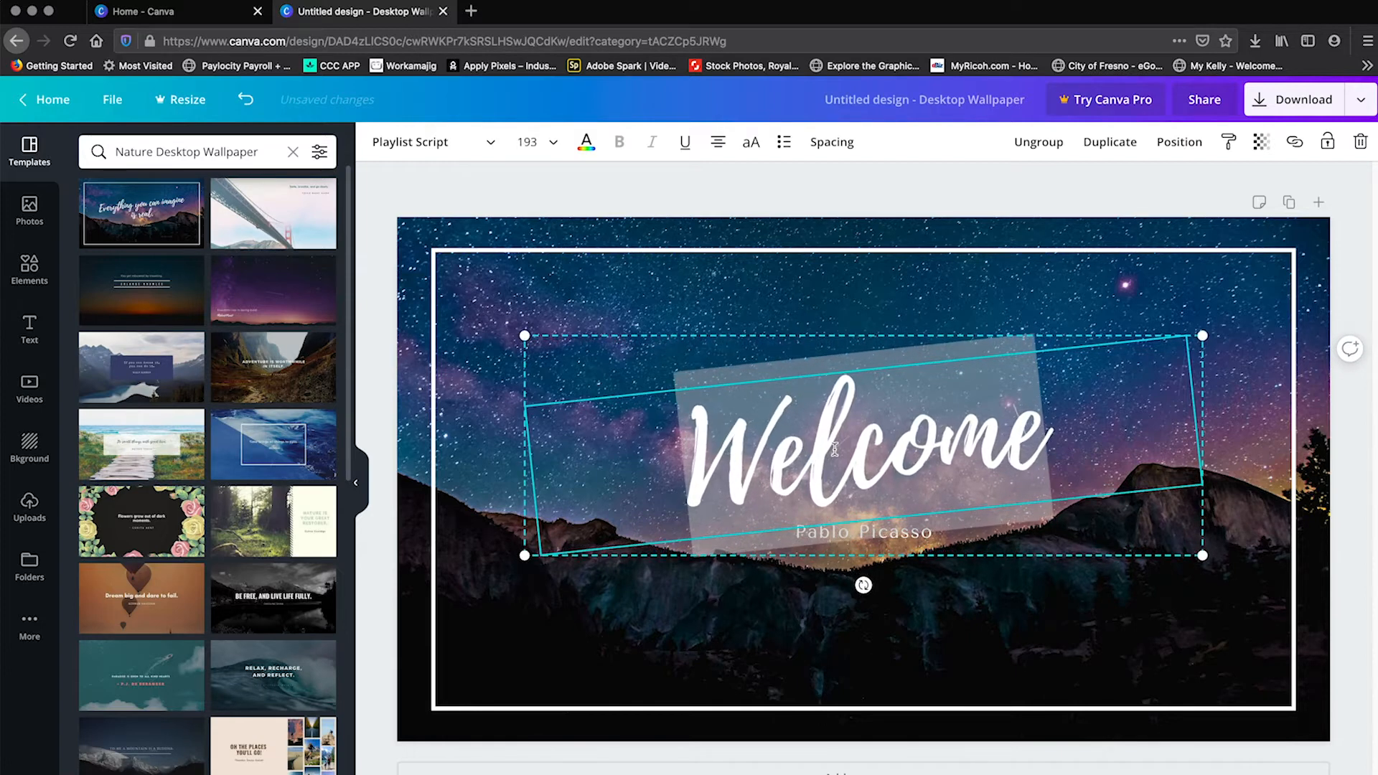
key(super+shift+period)
key(super+shift+period)
key(super+shift+period)
key(super+shift+period)
key(super+shift+period)
key(super+shift+period)
key(super+shift+period)
key(super+shift+period)
key(super+shift+period)
key(super+shift+period)
key(super+shift+period)
key(super+shift+period)
key(super+shift+period)
key(super+shift+period)
key(super+shift+period)
key(super+shift+period)
key(super+shift+period)
key(super+shift+period)
key(super+shift+period)
key(super+shift+period)
key(super+shift+period)
key(super+shift+period)
key(super+shift+period)
key(super+shift+period)
key(super+shift+period)
key(super+shift+period)
key(super+shift+period)
key(super+shift+period)
key(super+shift+period)
key(super+shift+period)
key(super+shift+period)
key(super+shift+period)
key(super+shift+period)
key(super+shift+period)
key(super+shift+period)
key(super+shift+period)
key(super+shift+period)
key(super+shift+period)
key(super+shift+period)
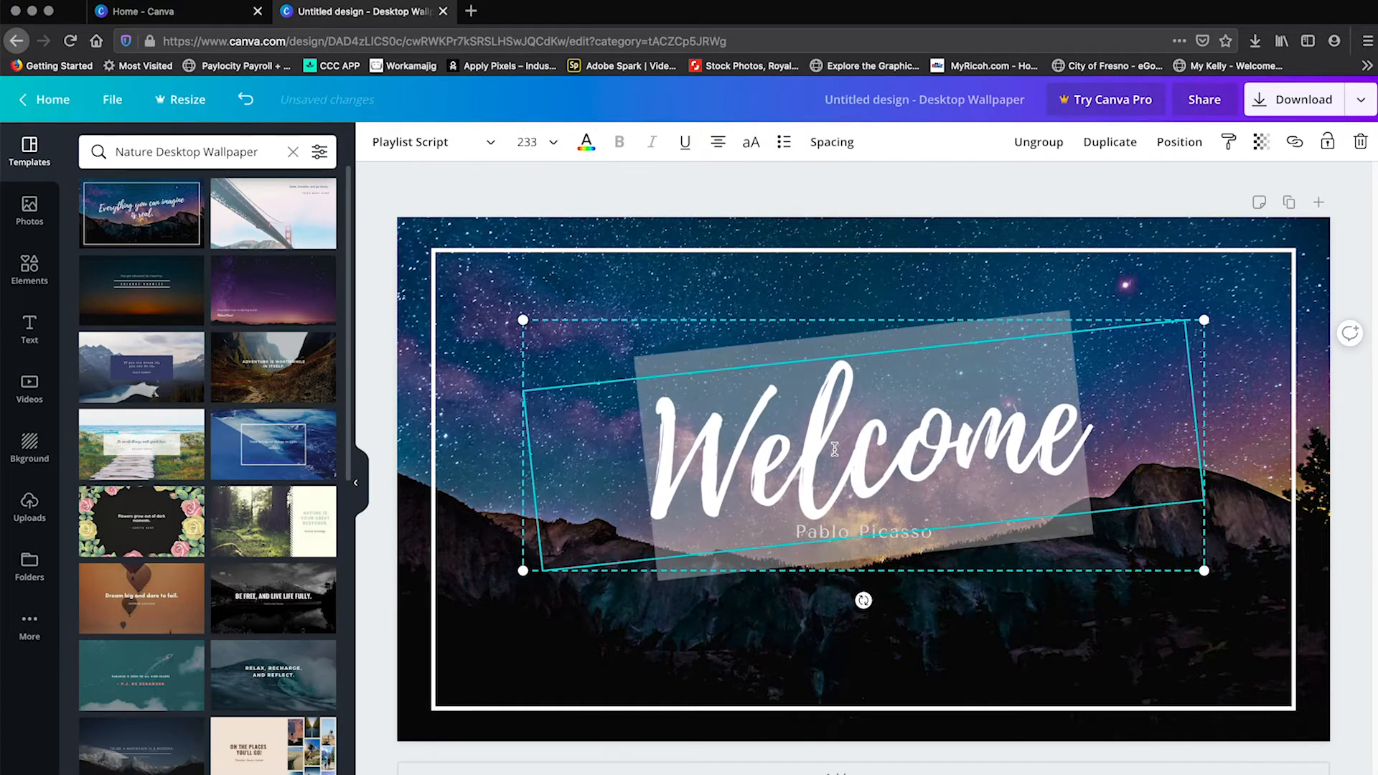
click(980, 606)
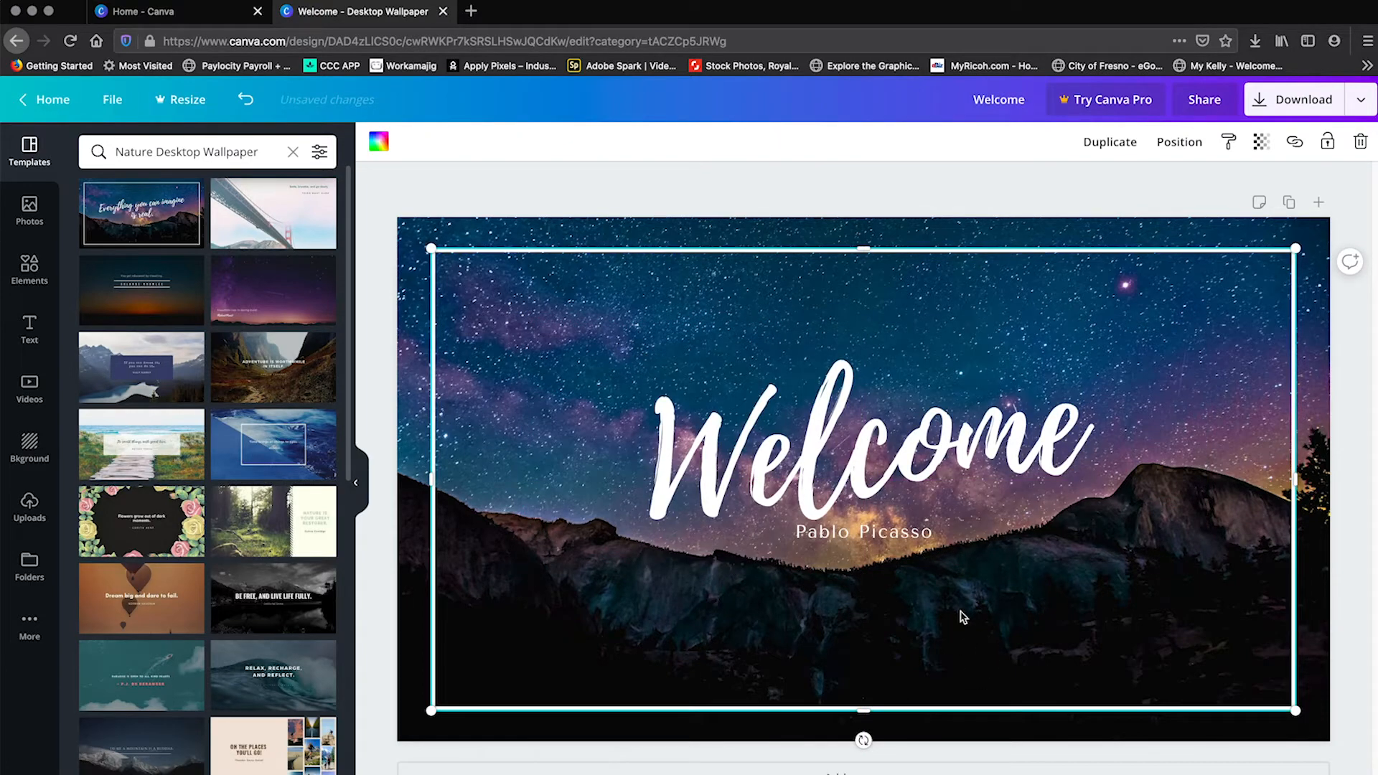
- Replace the author name below the "Welcome" heading with "to church"
click(910, 537)
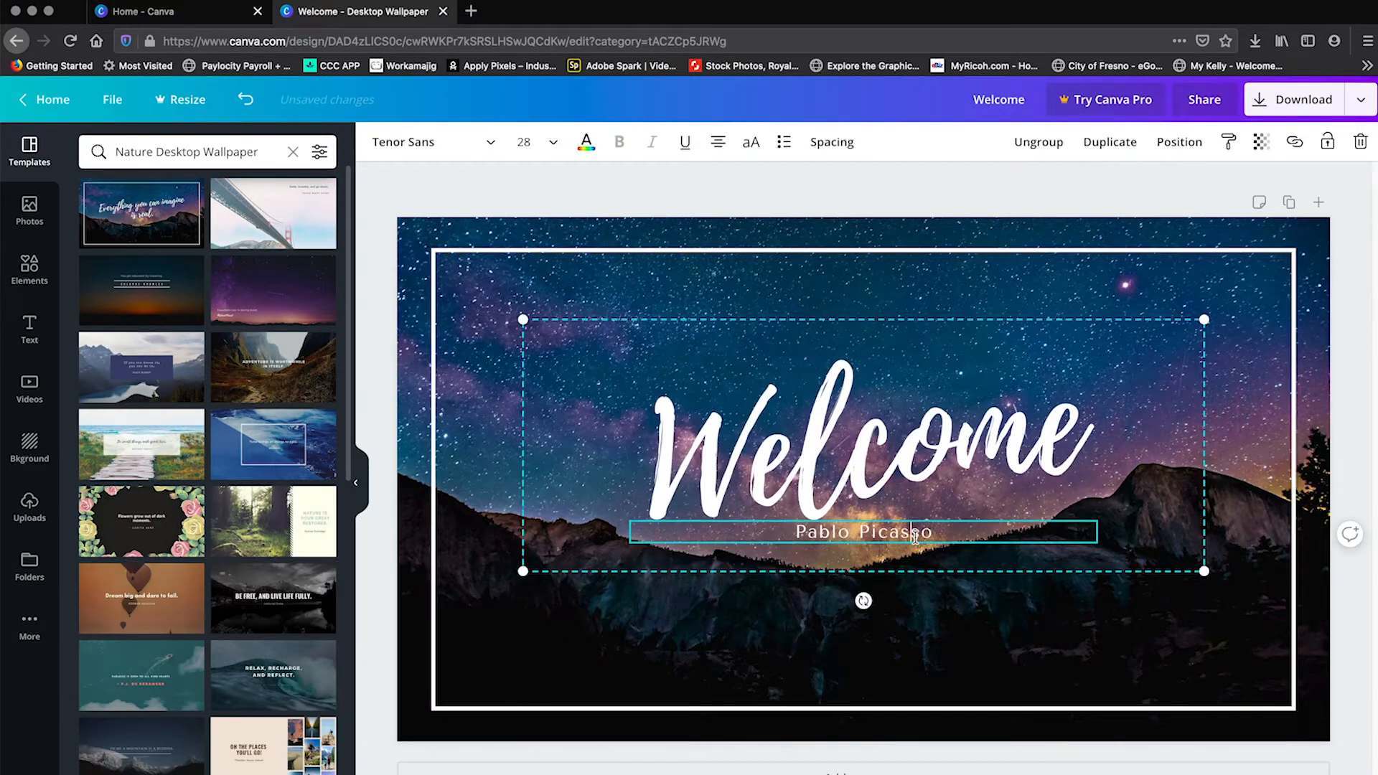
drag(937, 537, 784, 529)
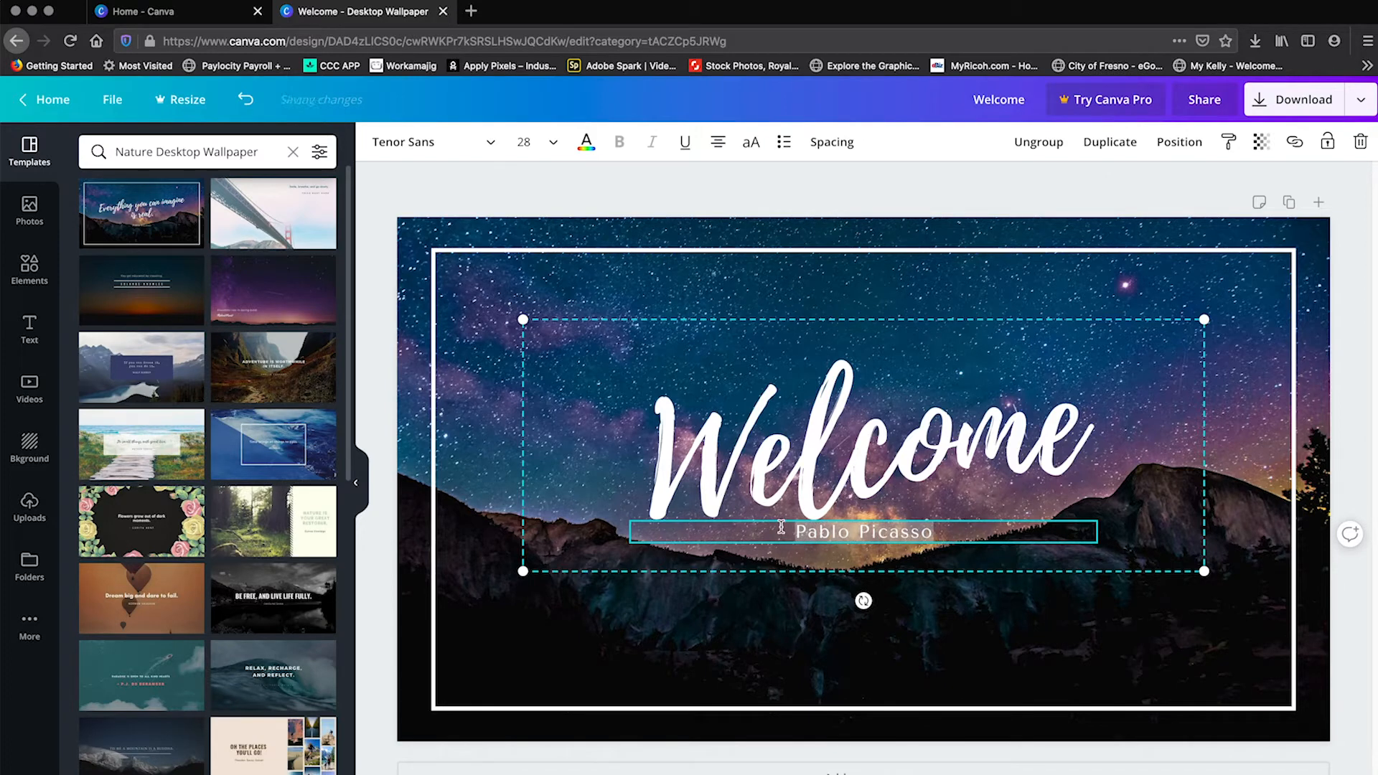
key(BackSpace)
text(To)
key(BackSpace)
key(BackSpace)
text(to church)
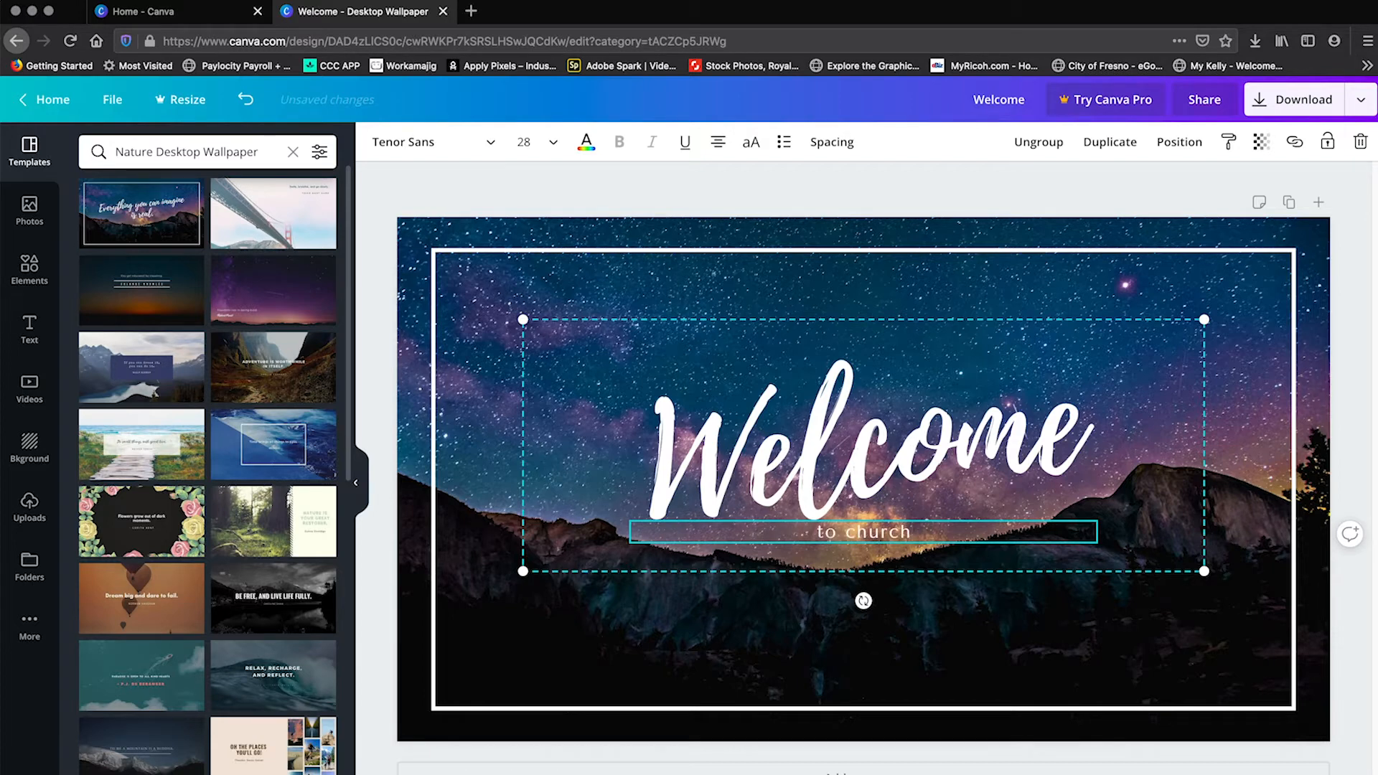
- Enlarge the "to church" line under the heading to font size 79
key(ctrl+a)
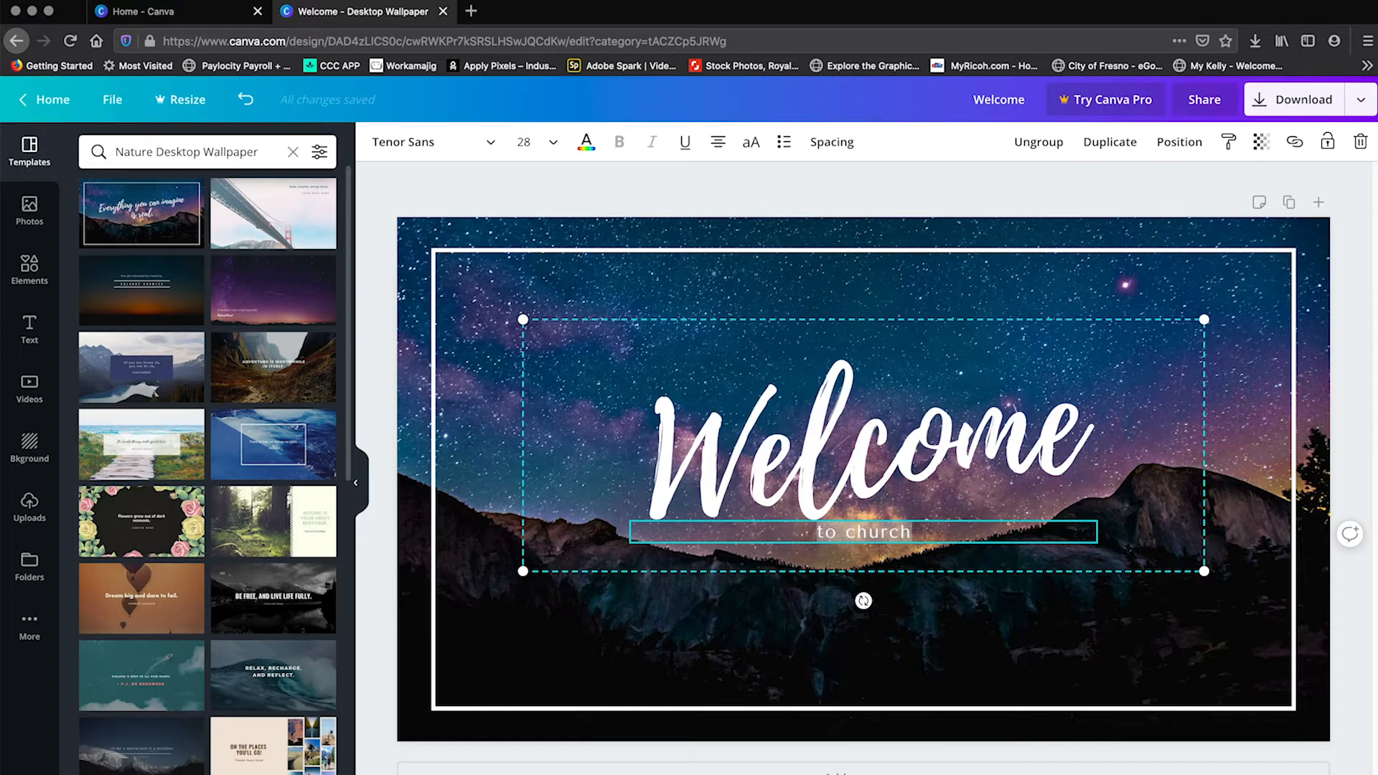
key(ctrl+shift+period)
key(ctrl+shift+period)
key(ctrl+shift+period)
key(ctrl+shift+period)
key(ctrl+shift+period)
key(ctrl+shift+period)
key(ctrl+shift+period)
key(ctrl+shift+period)
key(ctrl+shift+period)
key(ctrl+shift+period)
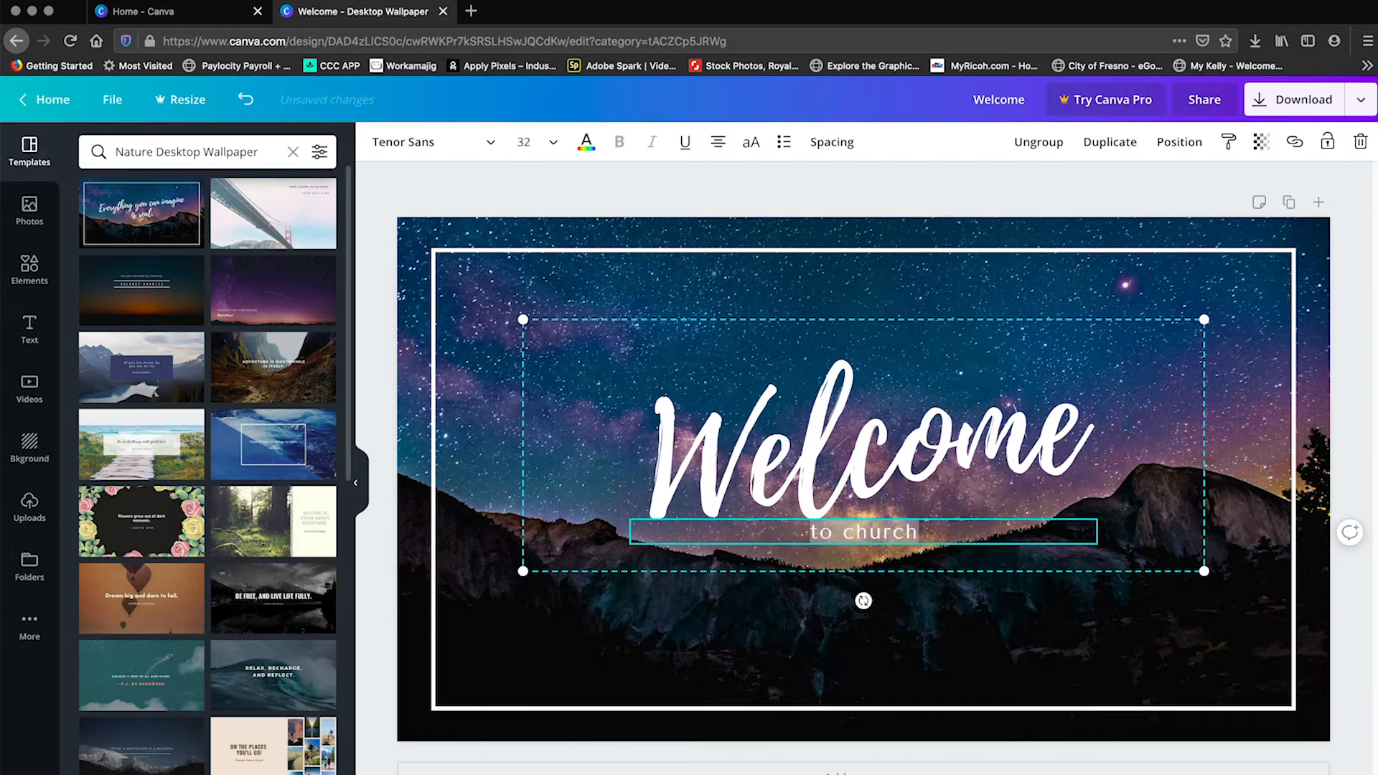
key(ctrl+shift+period)
key(ctrl+shift+period)
key(ctrl+shift+period)
key(ctrl+shift+period)
key(ctrl+shift+period)
key(ctrl+shift+period)
key(ctrl+shift+period)
key(ctrl+shift+period)
key(ctrl+shift+period)
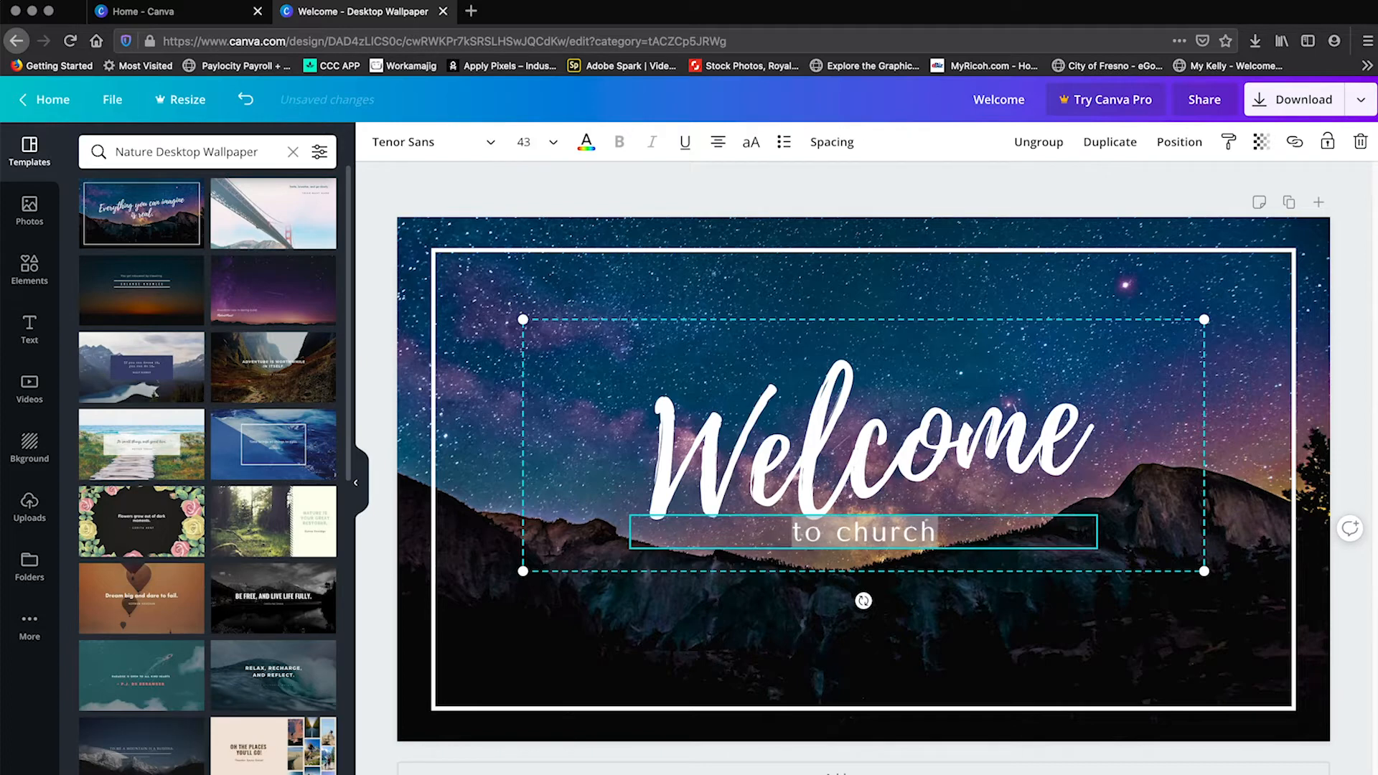
key(ctrl+shift+period)
key(ctrl+shift+period)
key(ctrl+shift+period)
key(ctrl+shift+period)
key(ctrl+shift+period)
key(ctrl+shift+period)
key(ctrl+shift+period)
key(ctrl+shift+period)
key(ctrl+shift+period)
key(ctrl+shift+period)
key(ctrl+shift+period)
key(ctrl+shift+period)
key(ctrl+shift+period)
key(ctrl+shift+period)
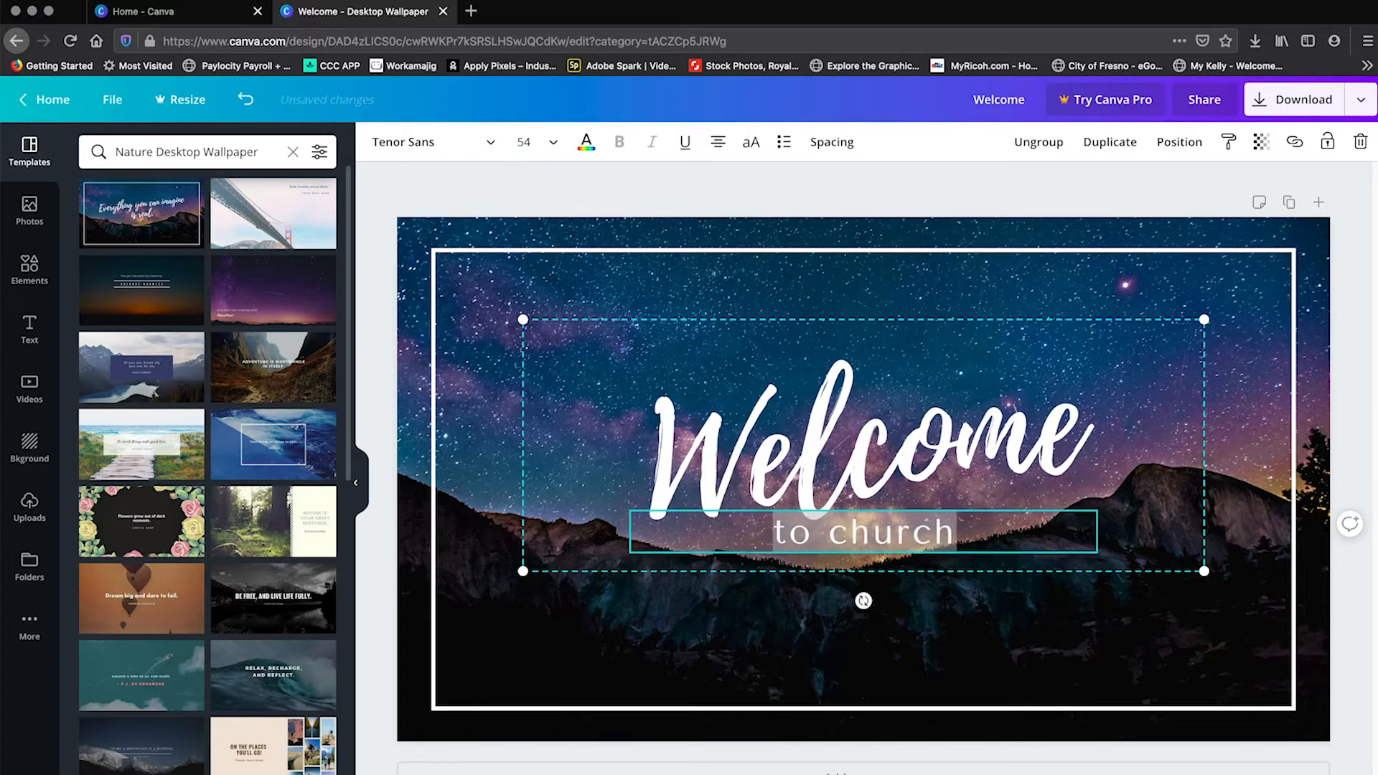
key(ctrl+shift+period)
key(ctrl+shift+period)
key(ctrl+shift+period)
key(ctrl+shift+period)
key(ctrl+shift+period)
key(ctrl+shift+period)
key(ctrl+shift+period)
key(ctrl+shift+period)
key(ctrl+shift+period)
key(ctrl+shift+period)
key(ctrl+shift+period)
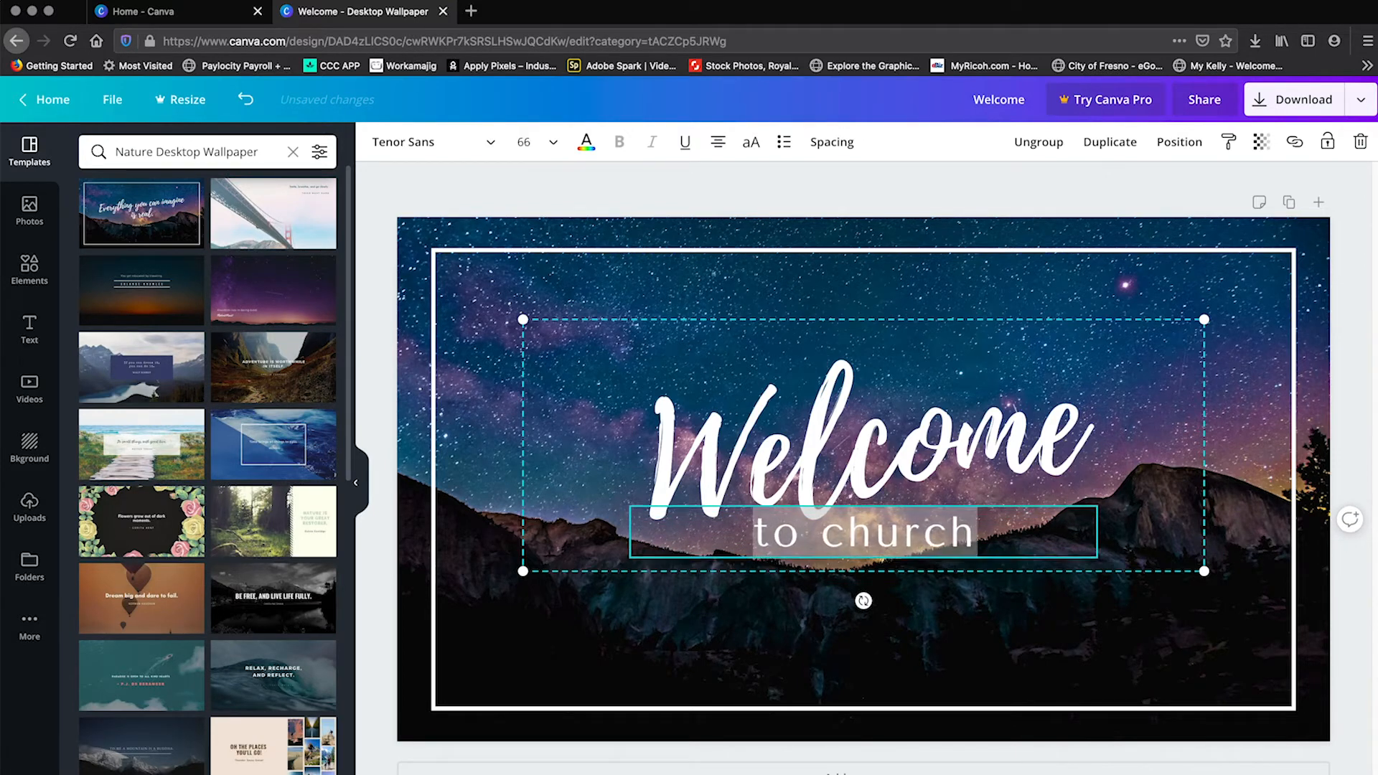
key(ctrl+shift+period)
key(ctrl+shift+period)
key(ctrl+shift+period)
key(ctrl+shift+period)
key(ctrl+shift+period)
key(ctrl+shift+period)
key(ctrl+shift+period)
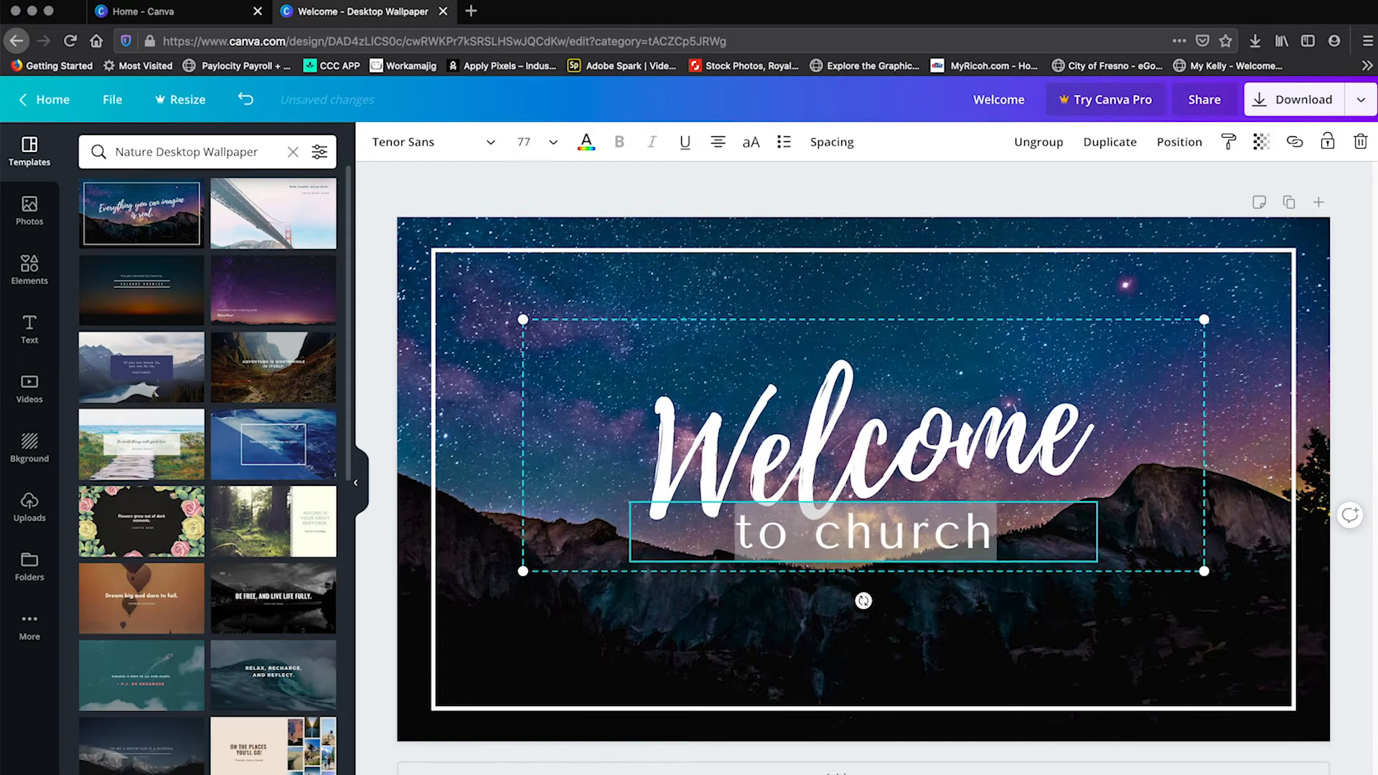
click(1040, 622)
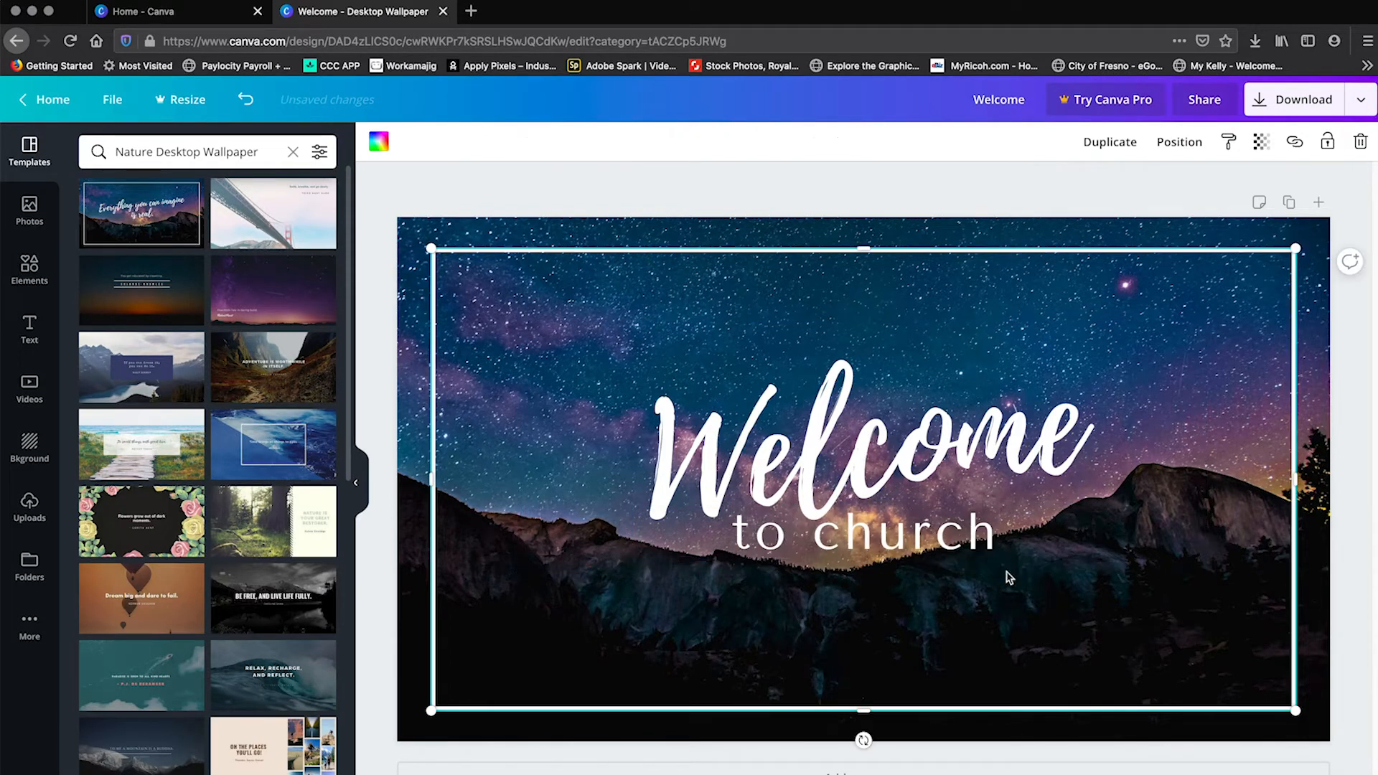
click(953, 548)
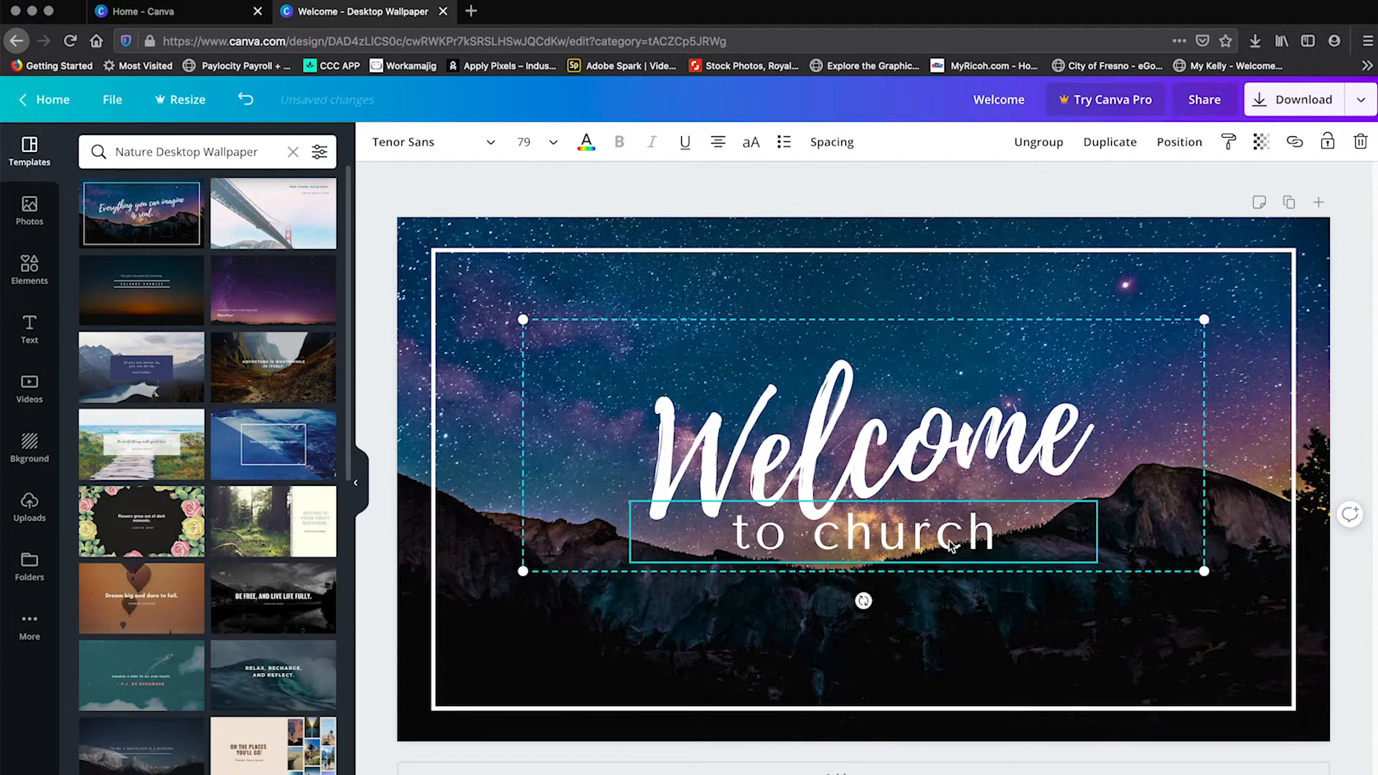
- Move the grouped "Welcome to church" text slightly lower inside the white frame
drag(950, 544, 951, 548)
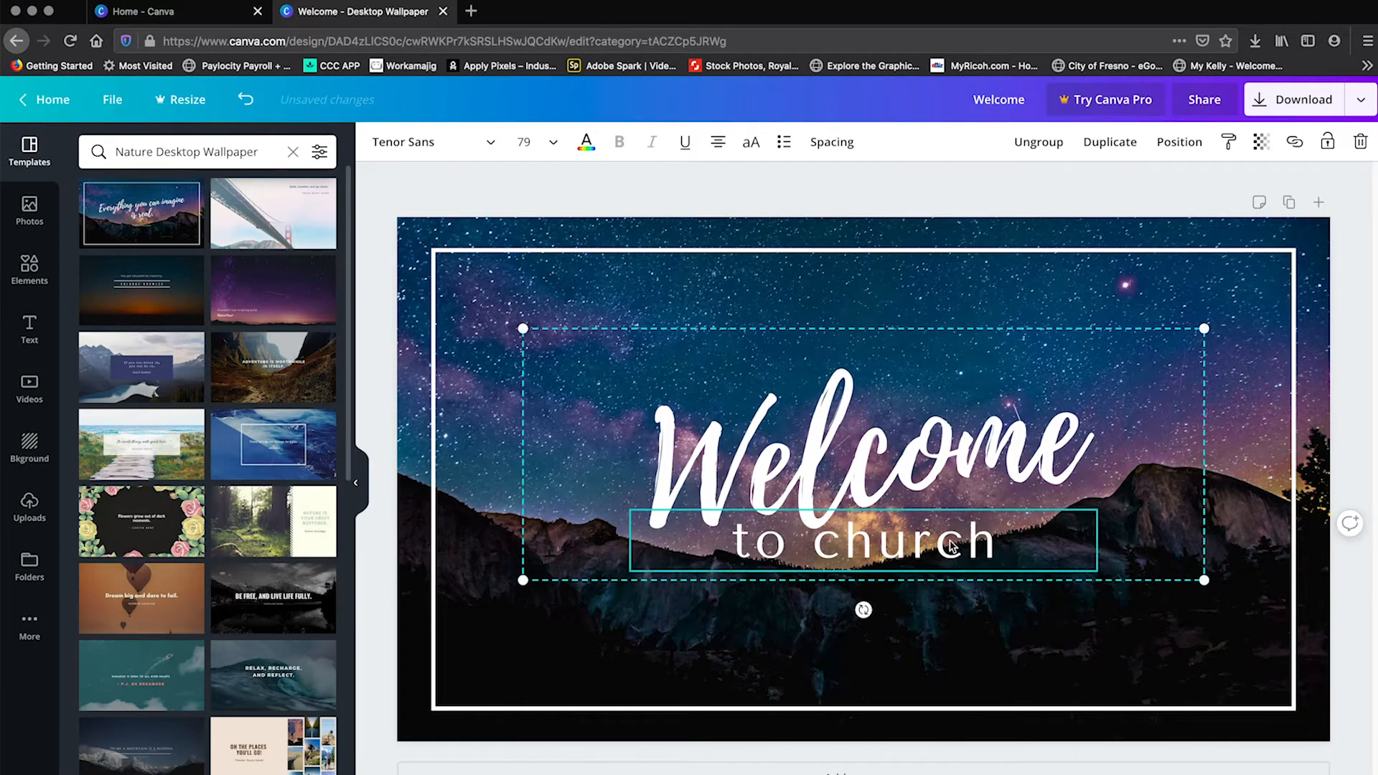
drag(1004, 445, 1000, 444)
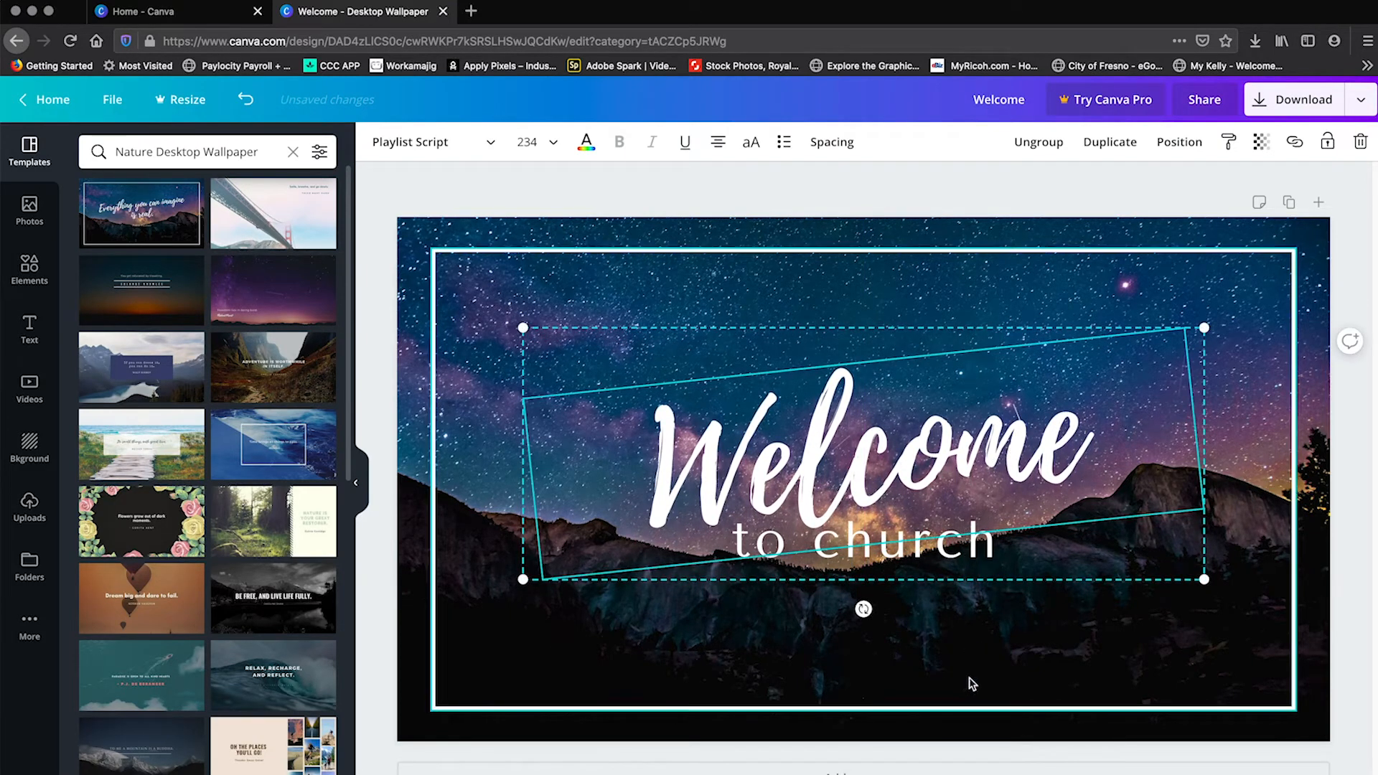
click(1013, 655)
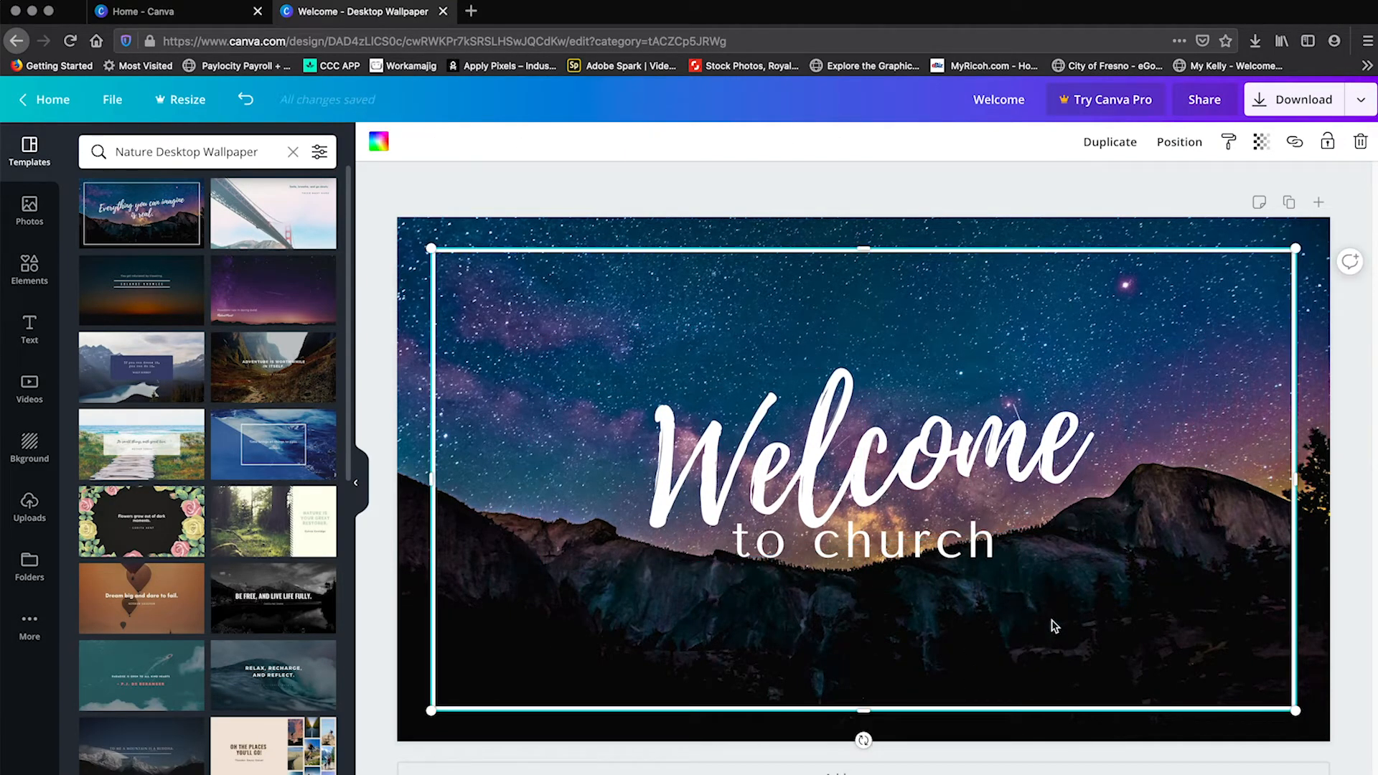
- Apply the Lavender Duotone effect to the starry mountain background photo
click(1035, 232)
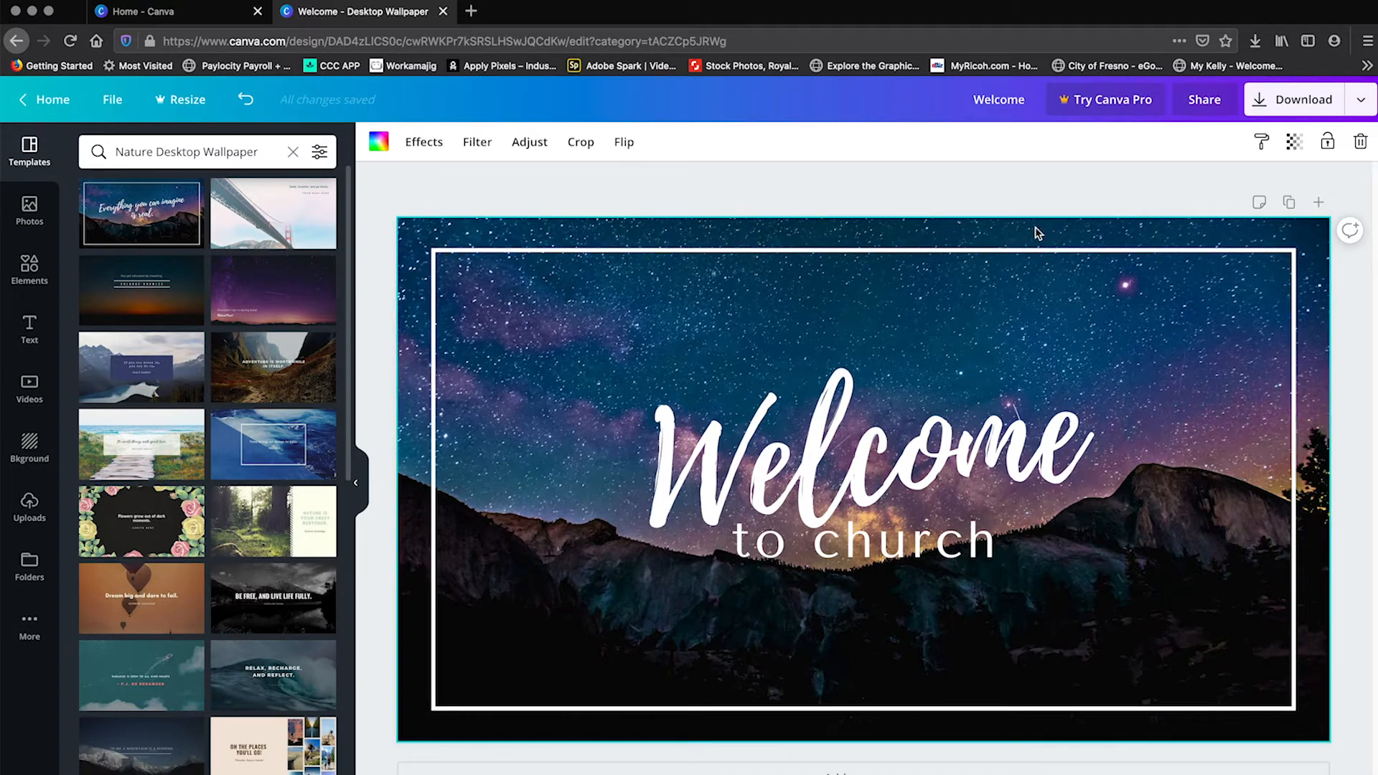
click(438, 147)
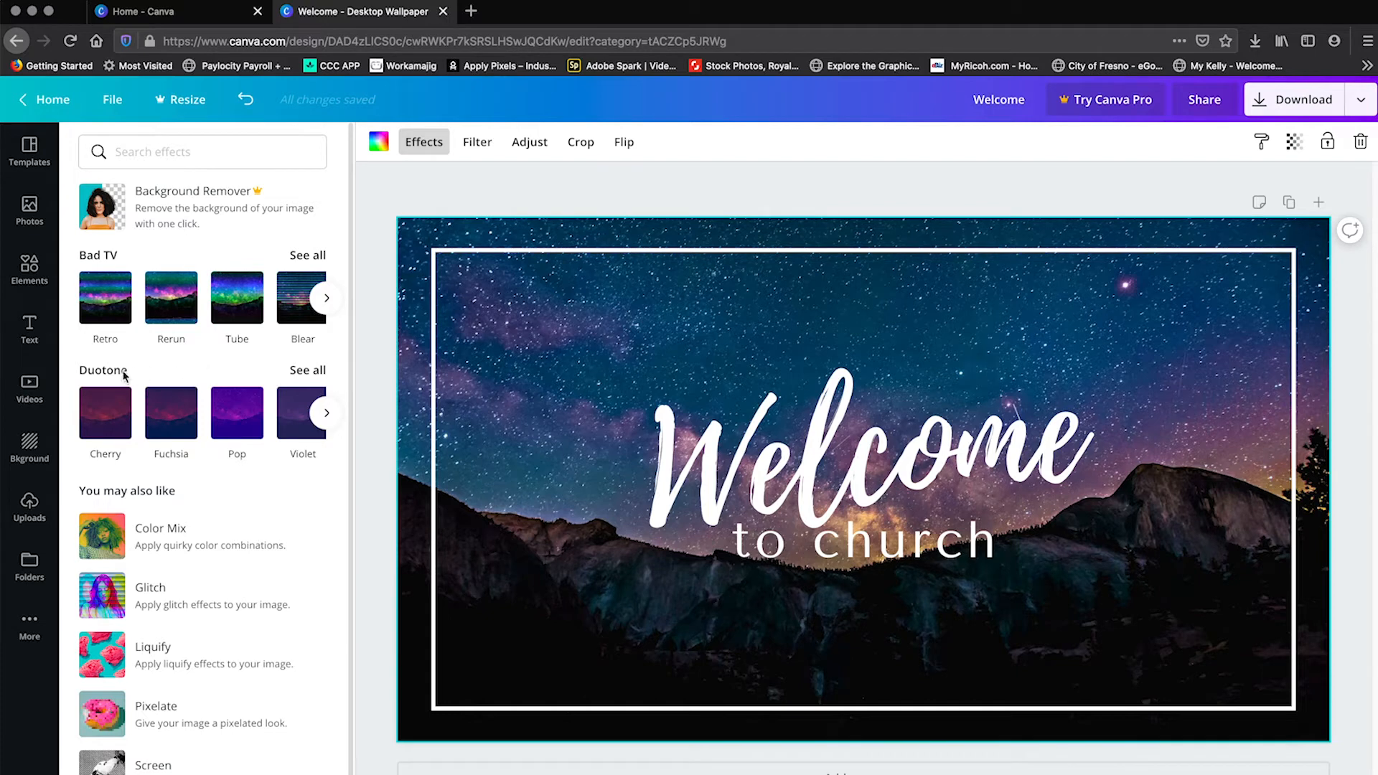
click(302, 372)
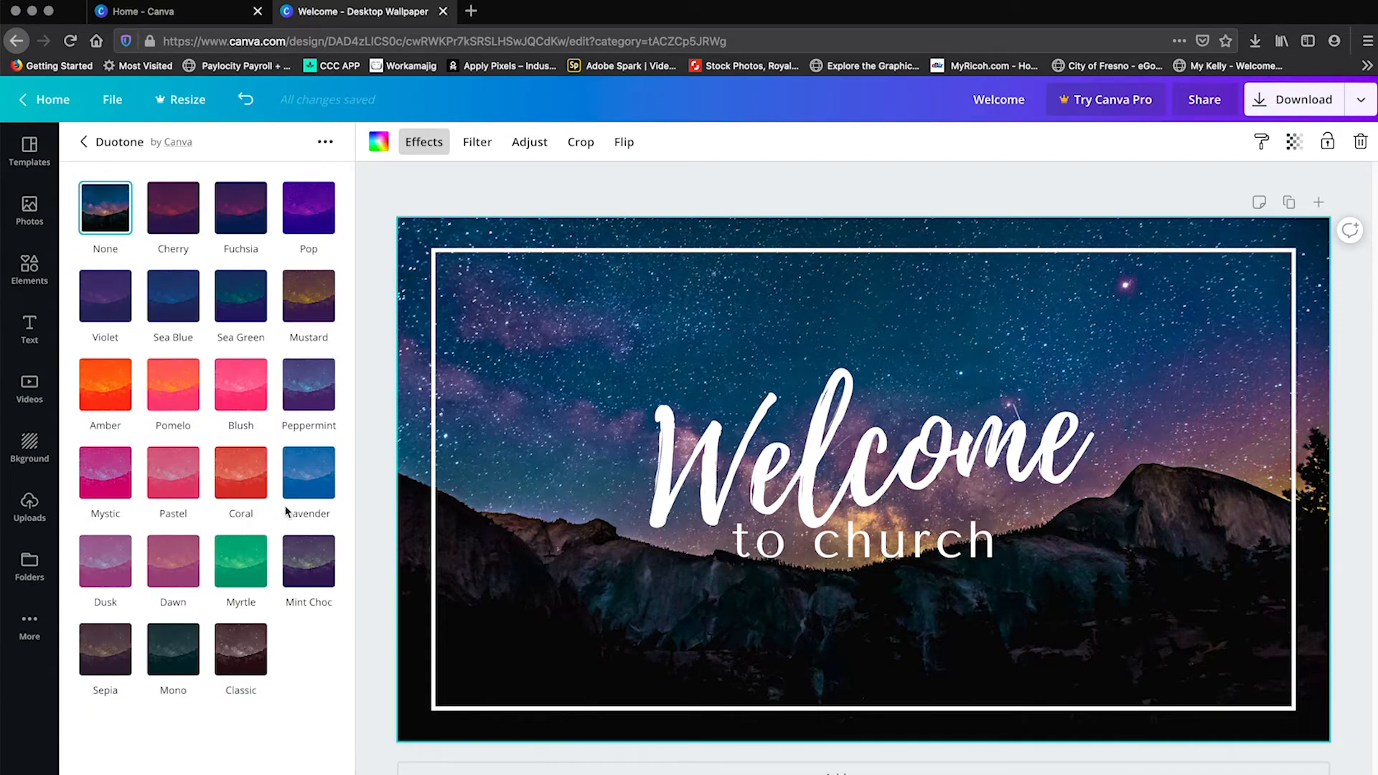
click(306, 477)
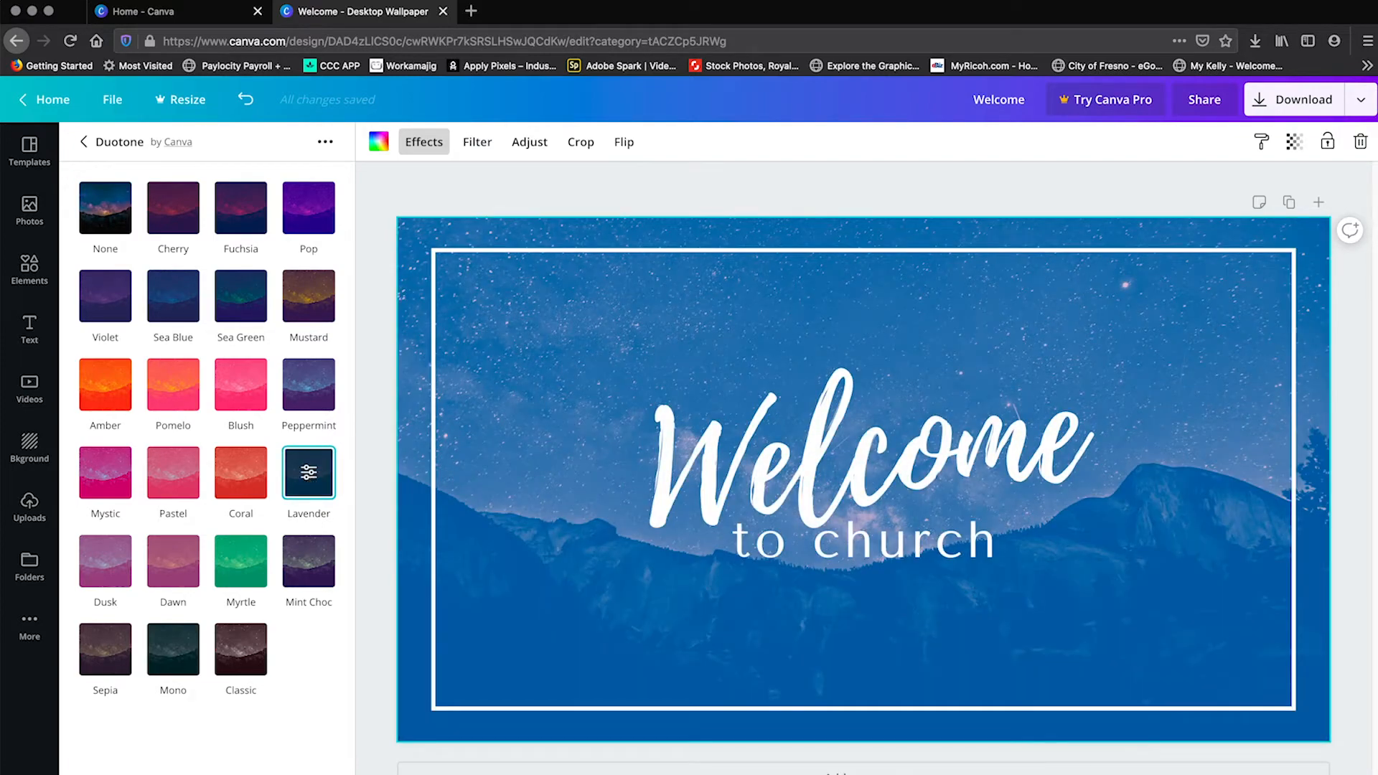
click(205, 773)
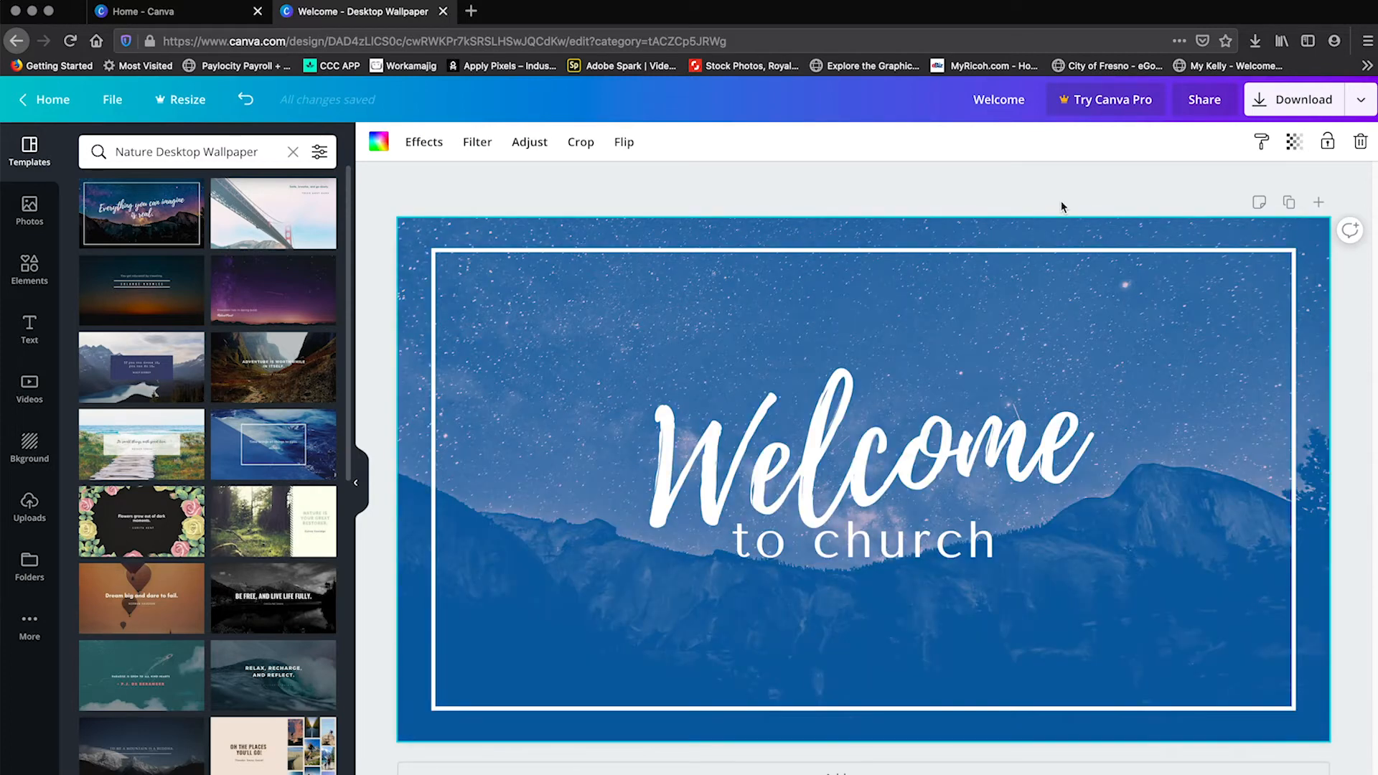
- Switch to Finder and add WhiteCircleLogo_90px.png from the Graphics folder to the Canva design
key(super+Tab)
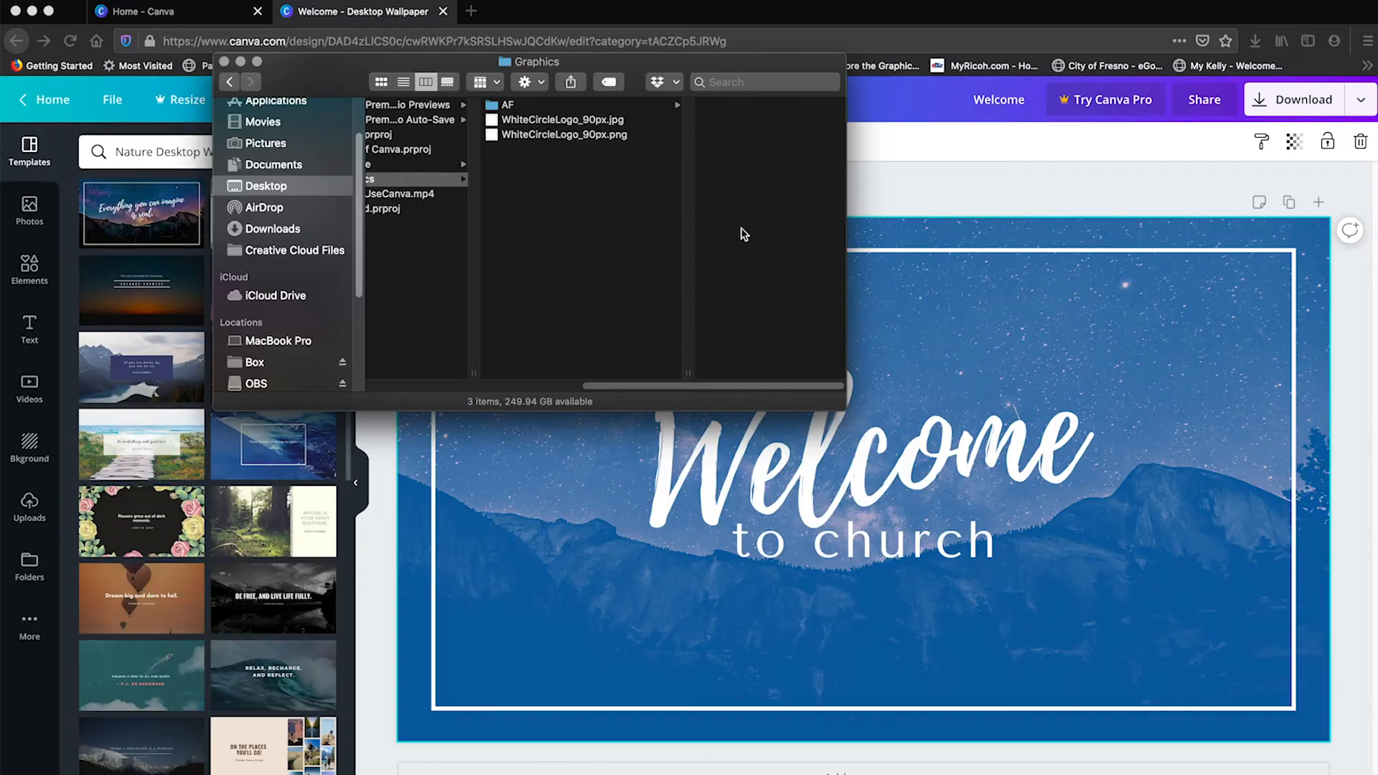
click(591, 136)
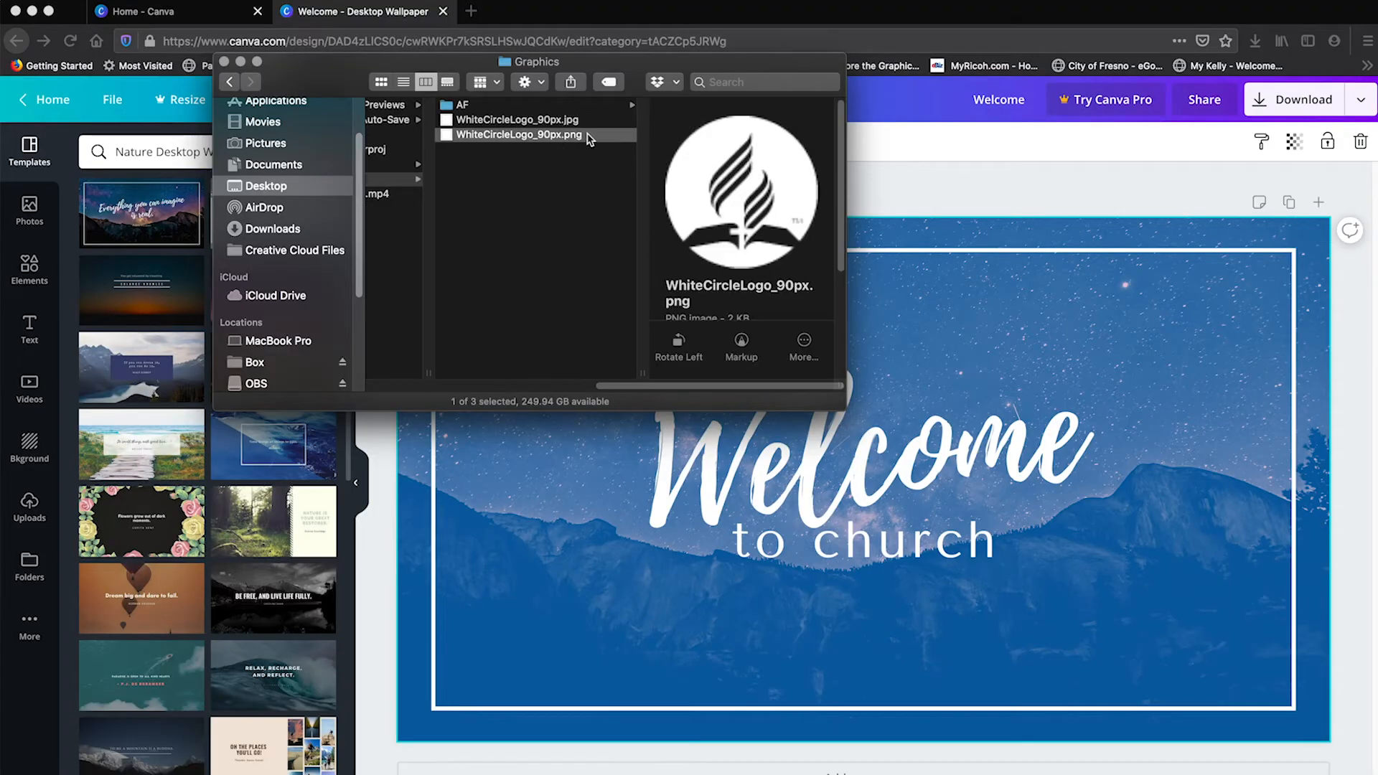
drag(569, 139, 895, 288)
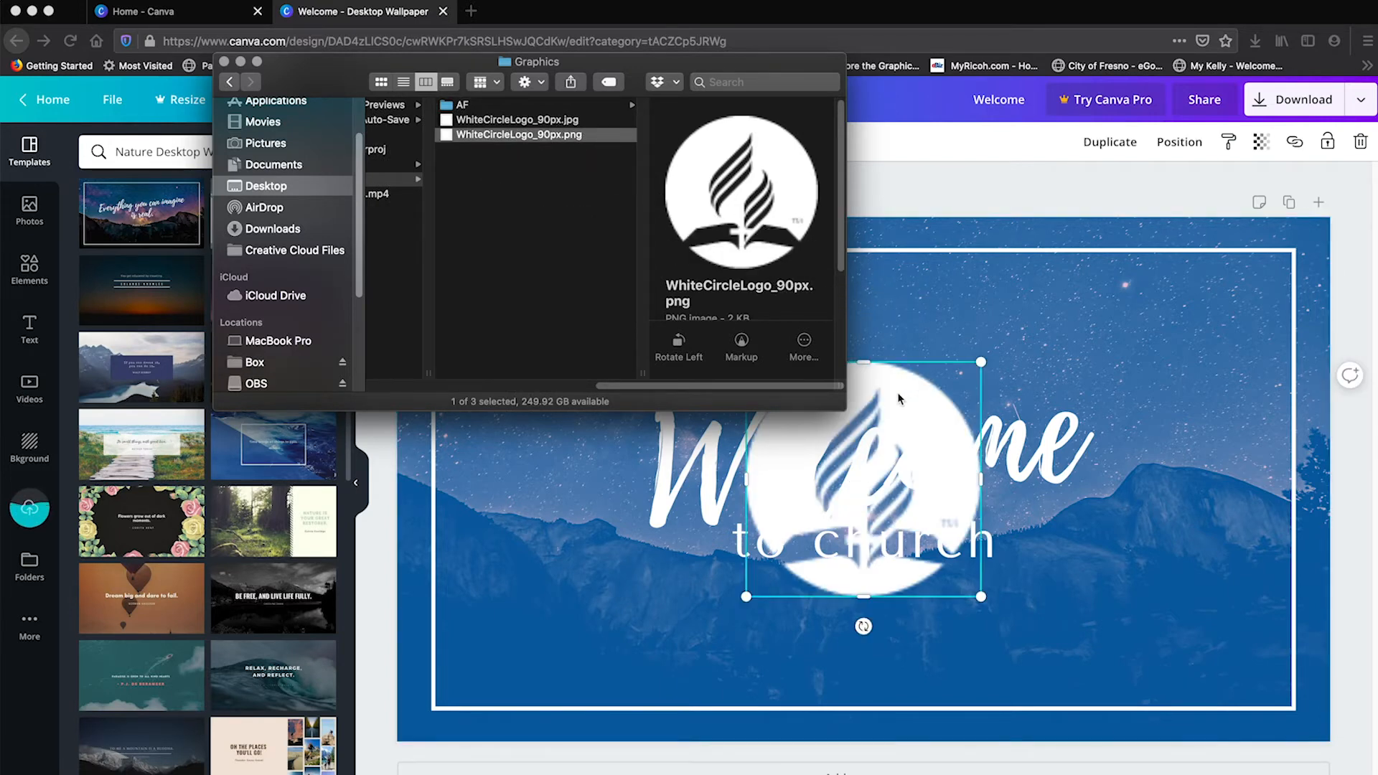
click(900, 399)
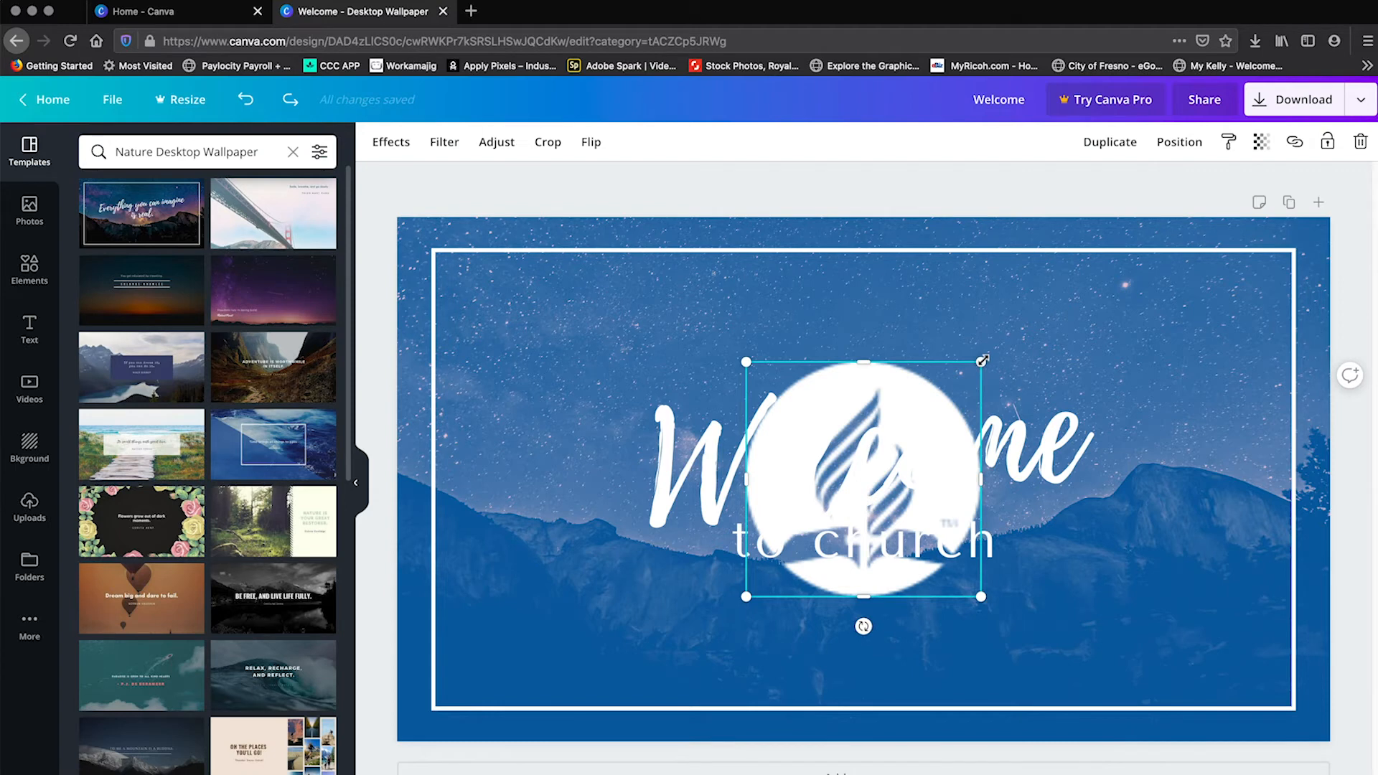
- Shrink the circular logo and place it in the lower-right corner inside the white frame
drag(982, 362, 1229, 648)
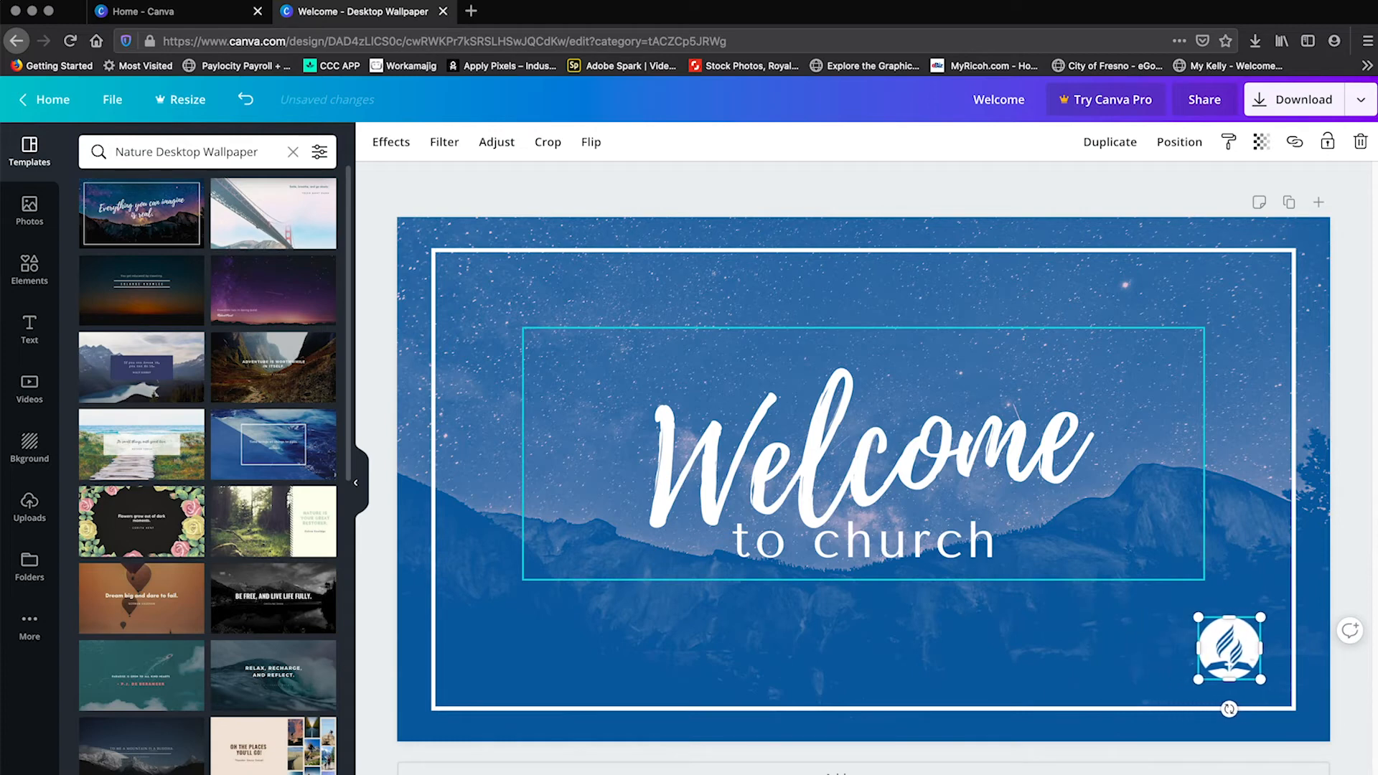
right_click(1077, 208)
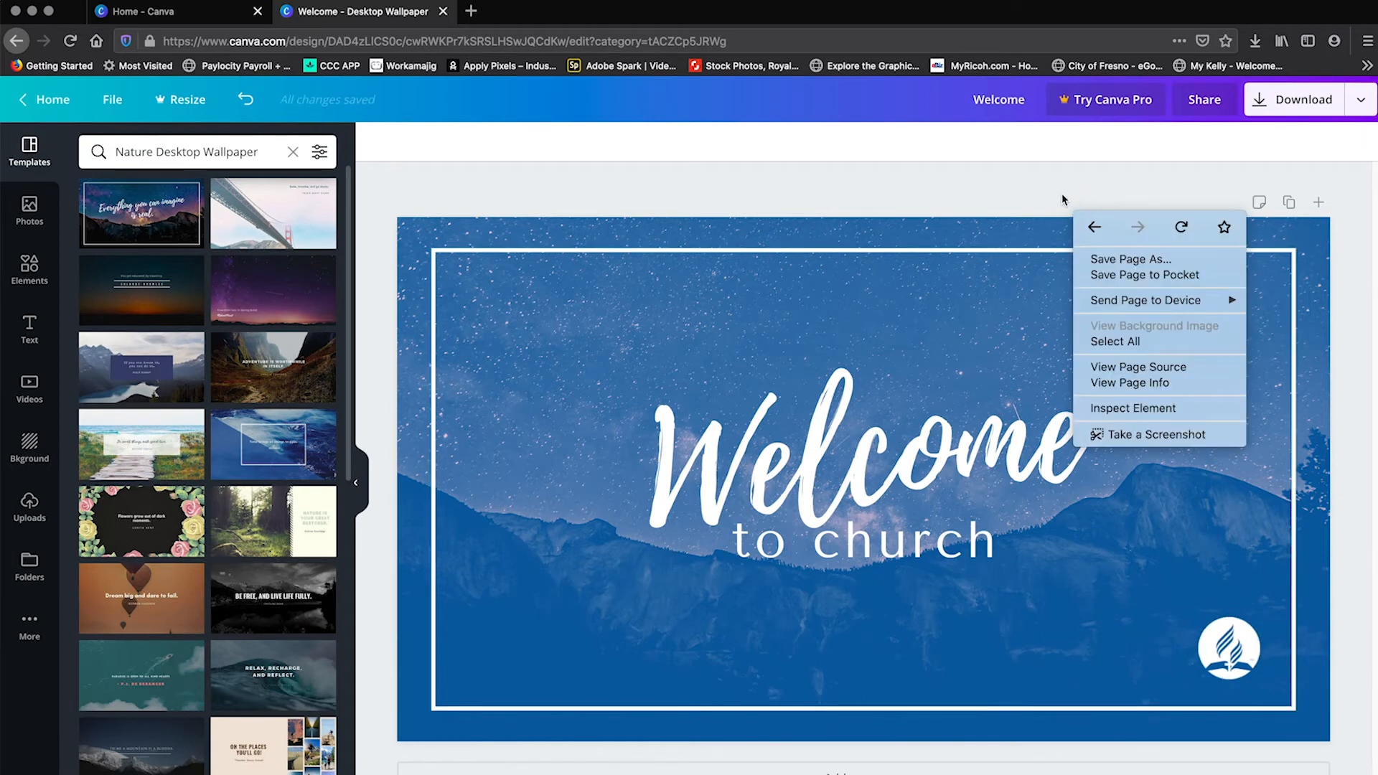
click(1042, 202)
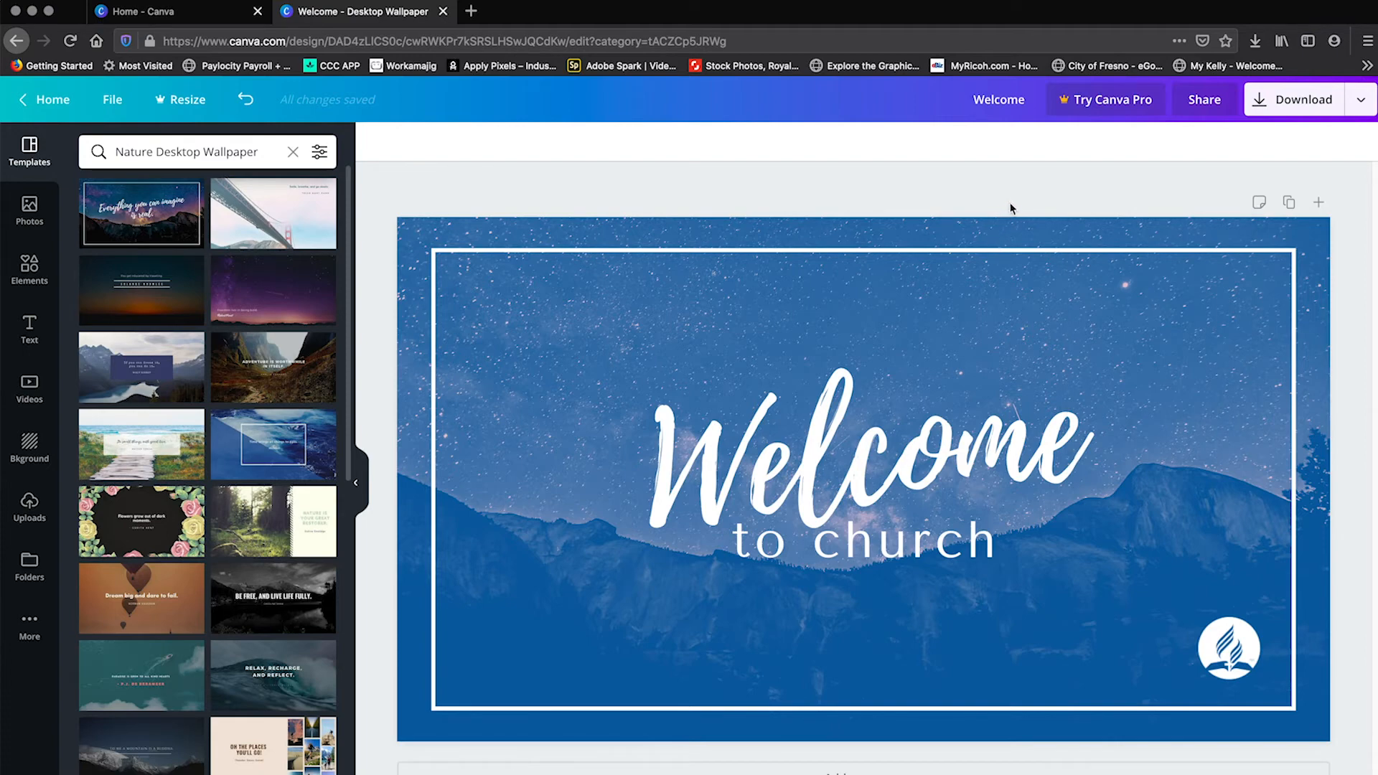
- Switch to Finder and try adding the JPG version of the logo, WhiteCircleLogo_90px.jpg, to the Canva design
key(super+Tab)
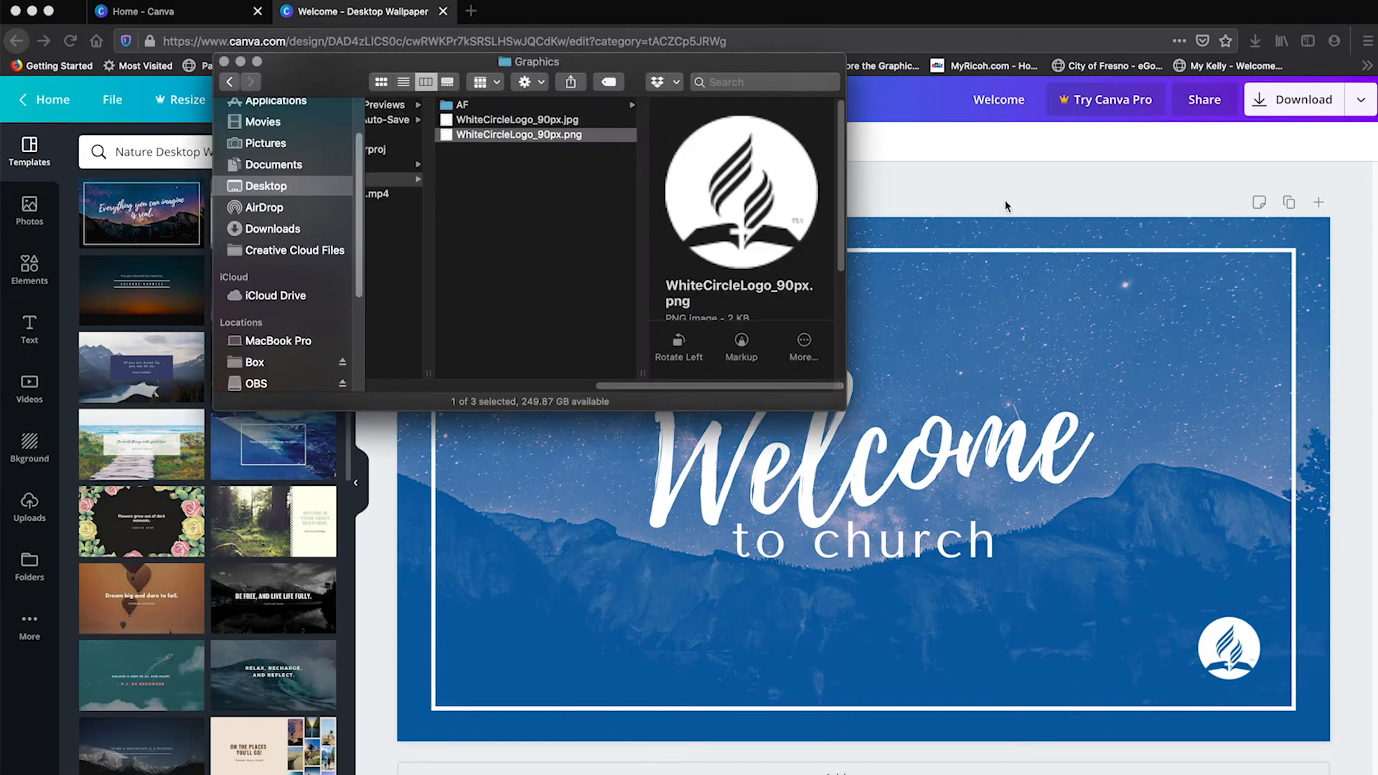
click(471, 120)
drag(445, 127, 870, 299)
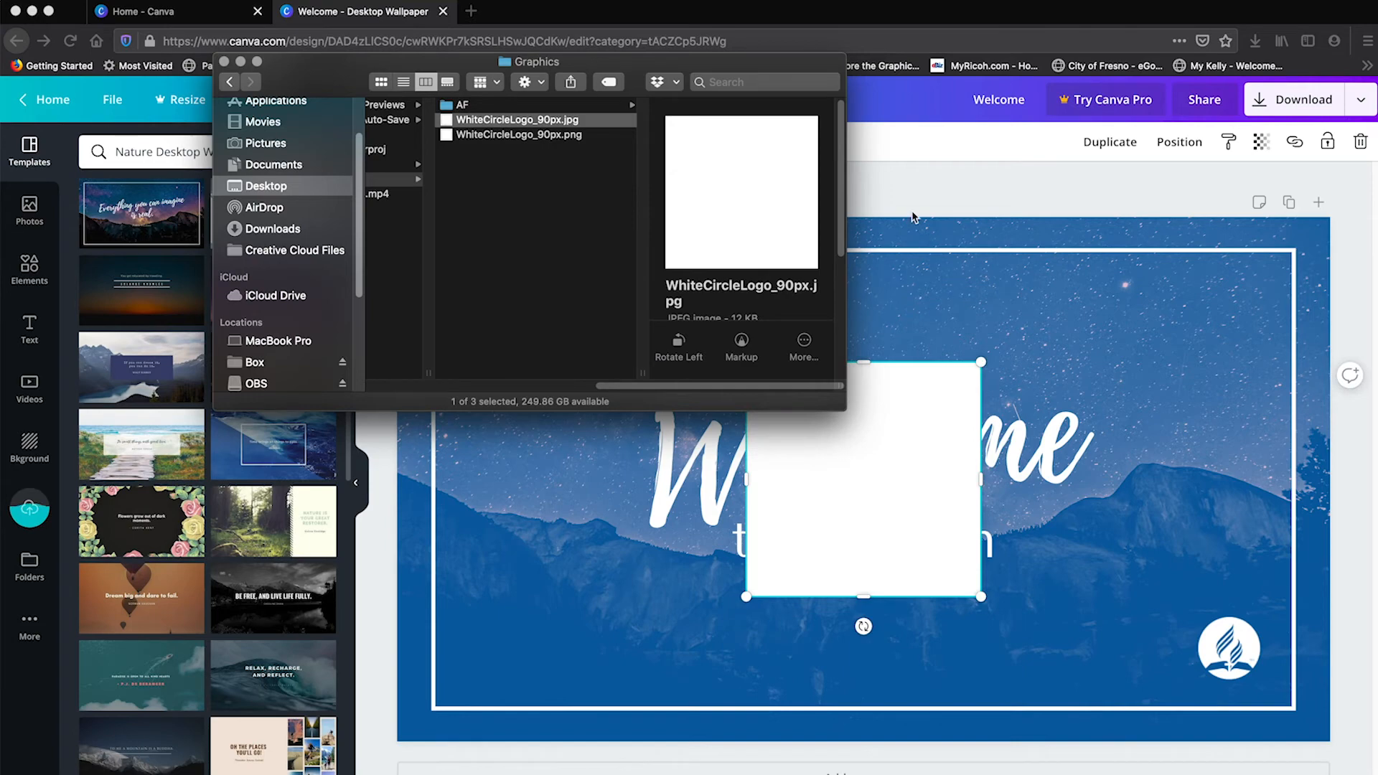
click(912, 216)
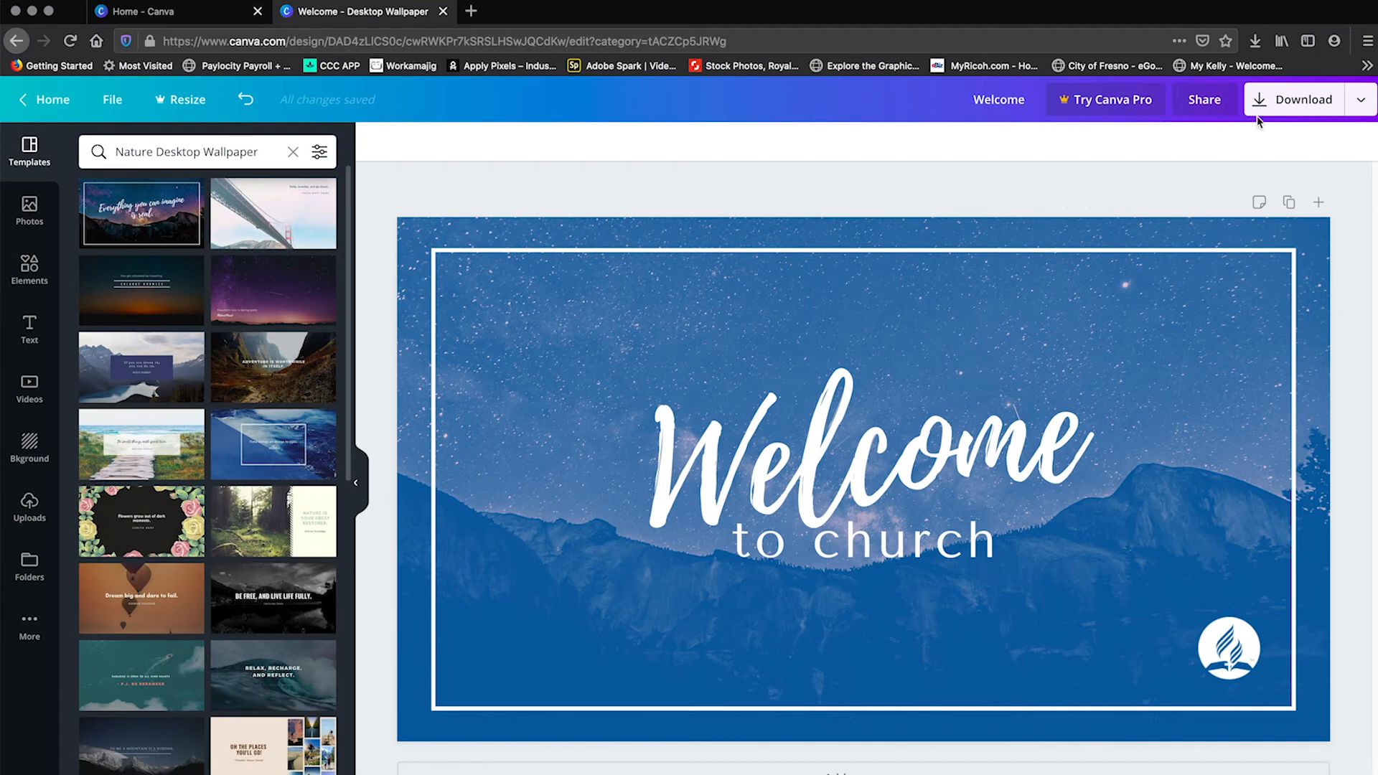
- Download the finished design as a PNG, save the file Welcome.png and open it from the downloads
click(1275, 101)
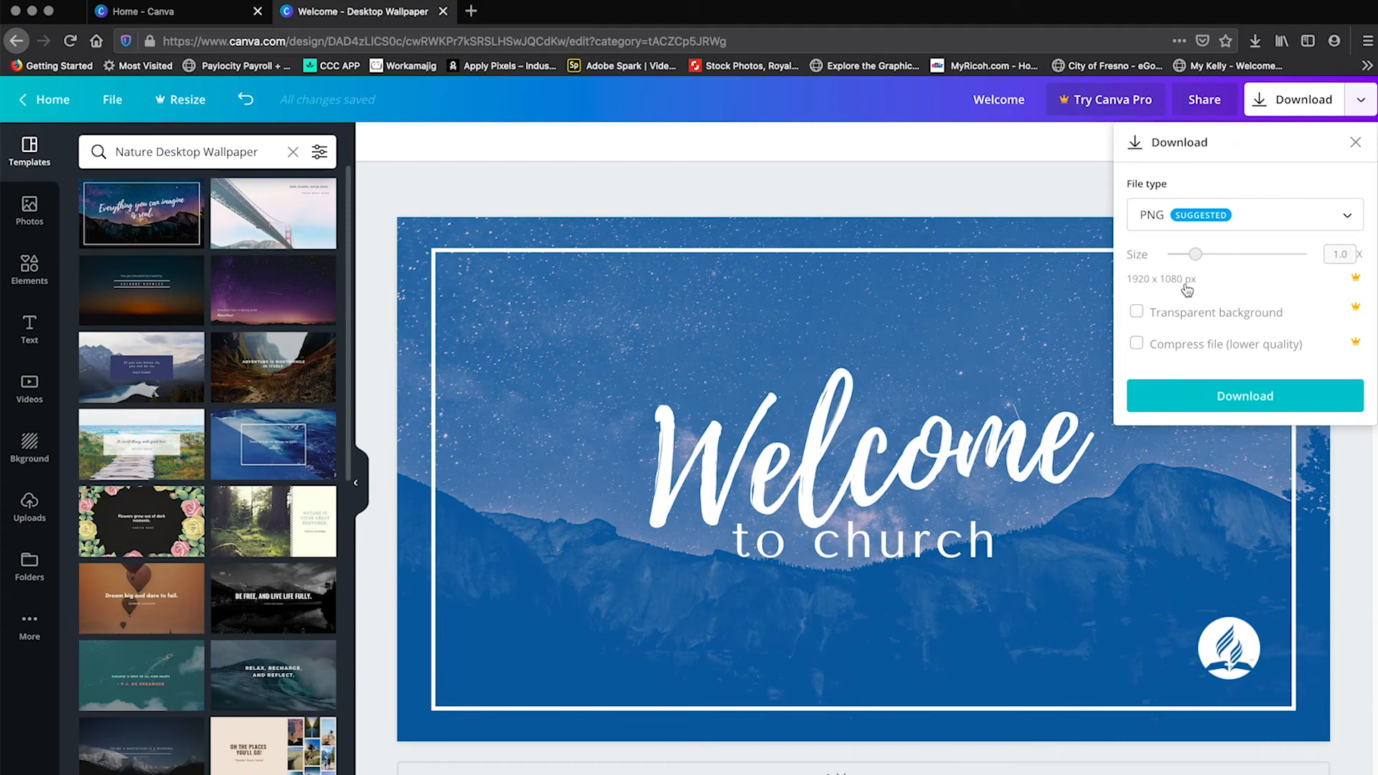
click(1243, 406)
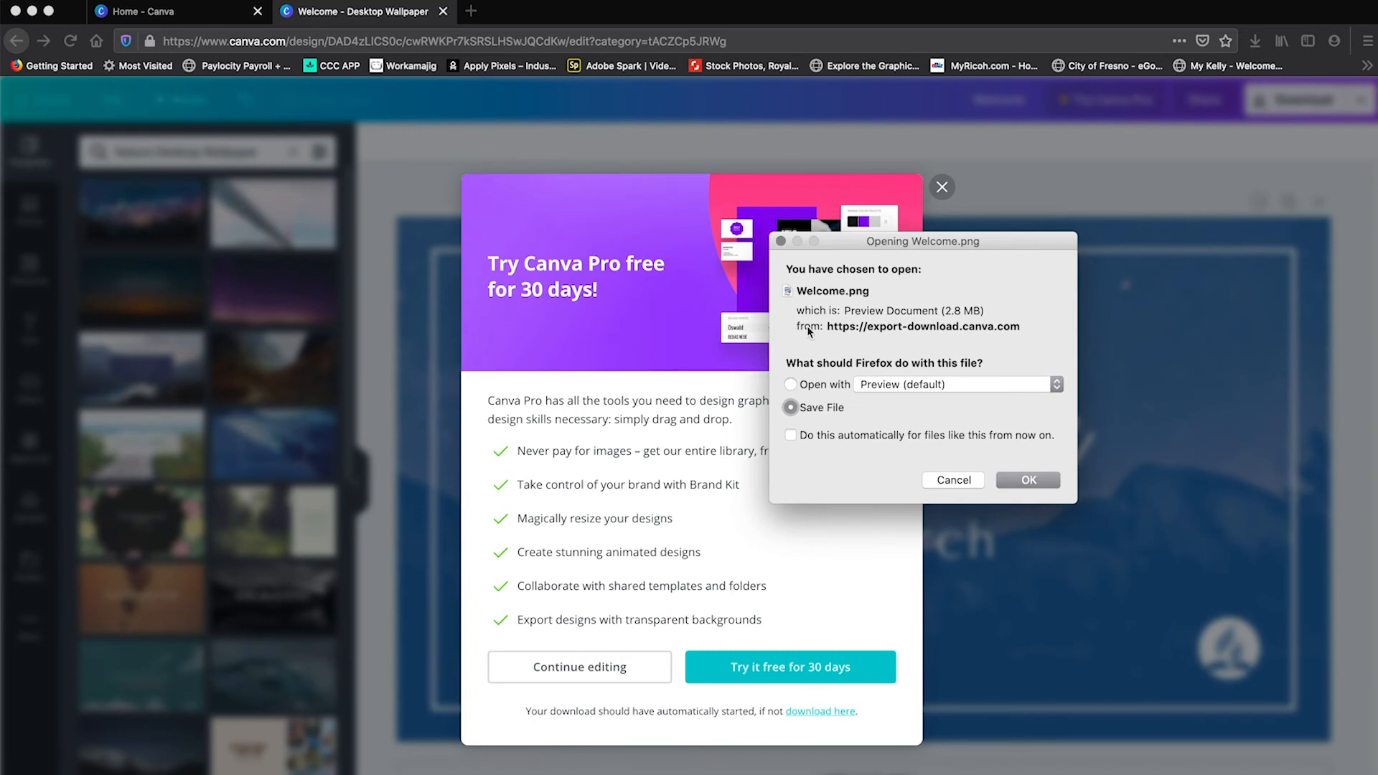
click(1019, 481)
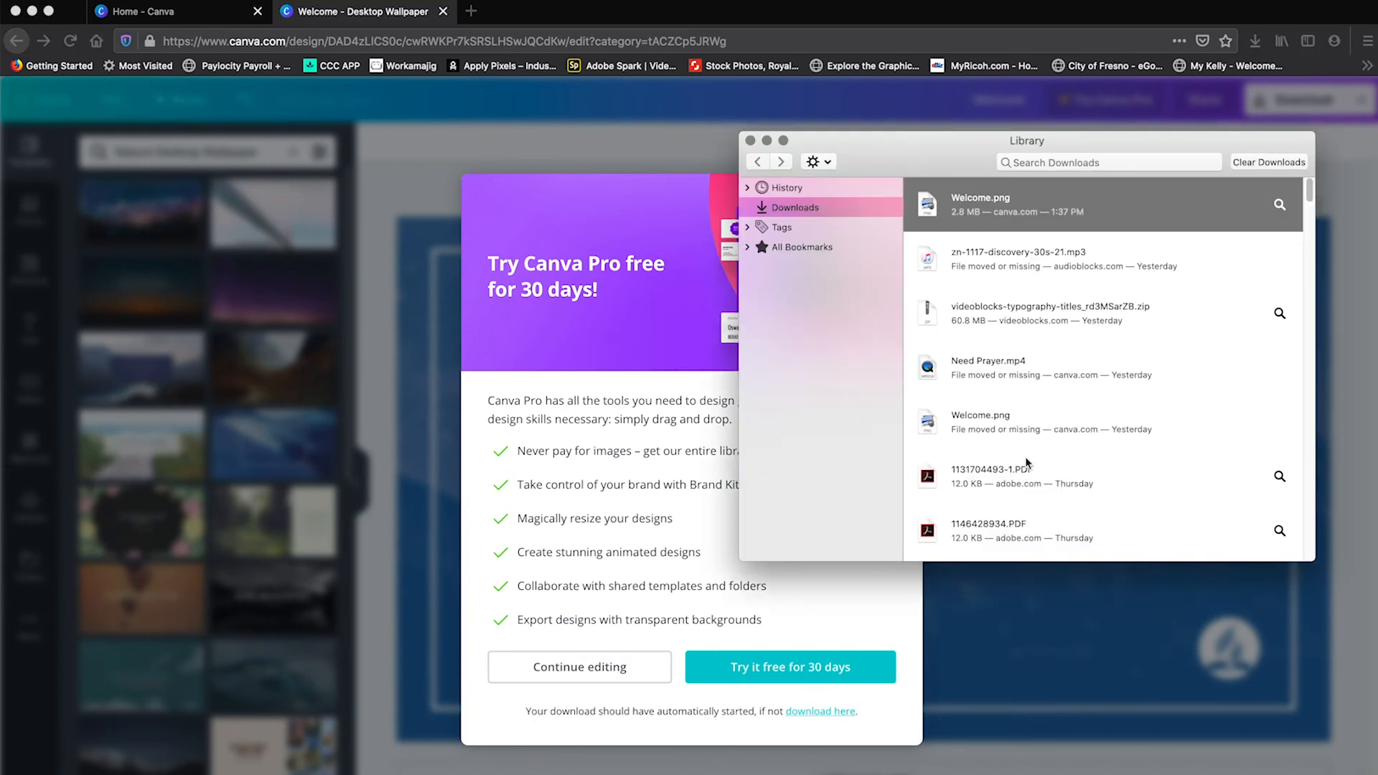
double_click(937, 212)
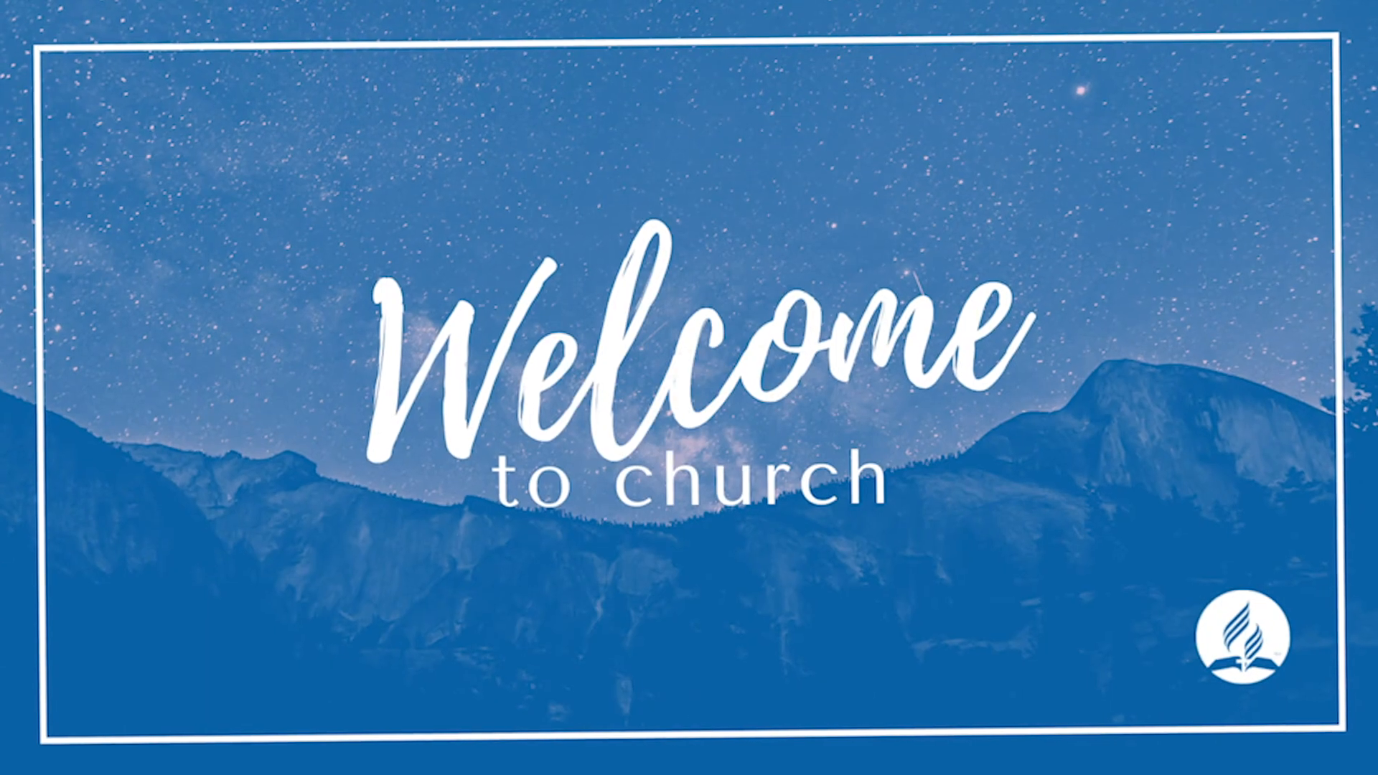